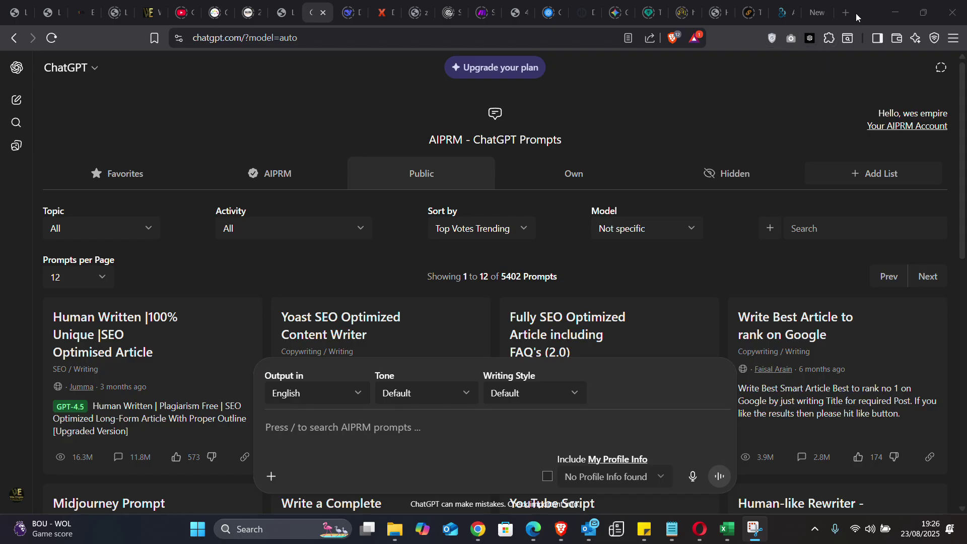
- Open gamma.app in the new browser tab
{"action": "left_click", "coordinate": [823, 15]}
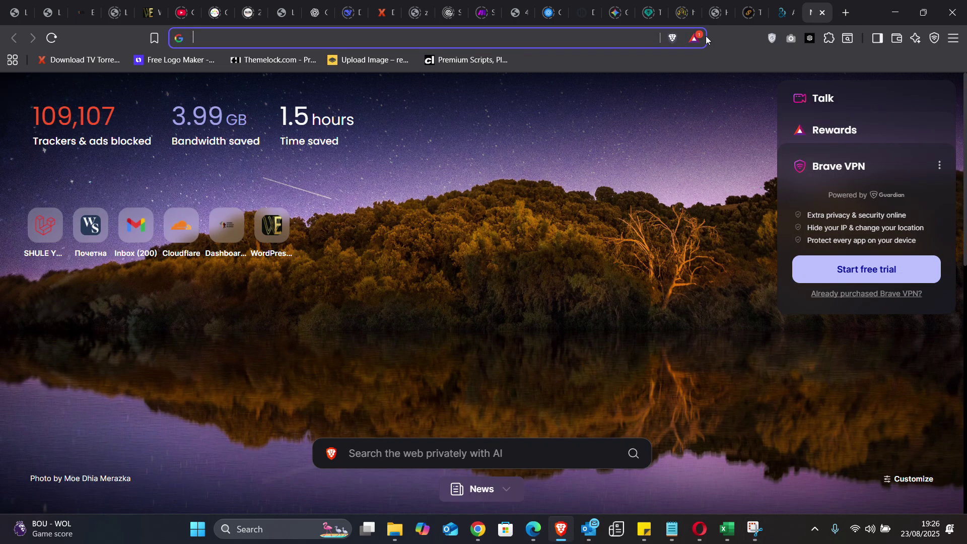
{"action": "left_click", "coordinate": [269, 38]}
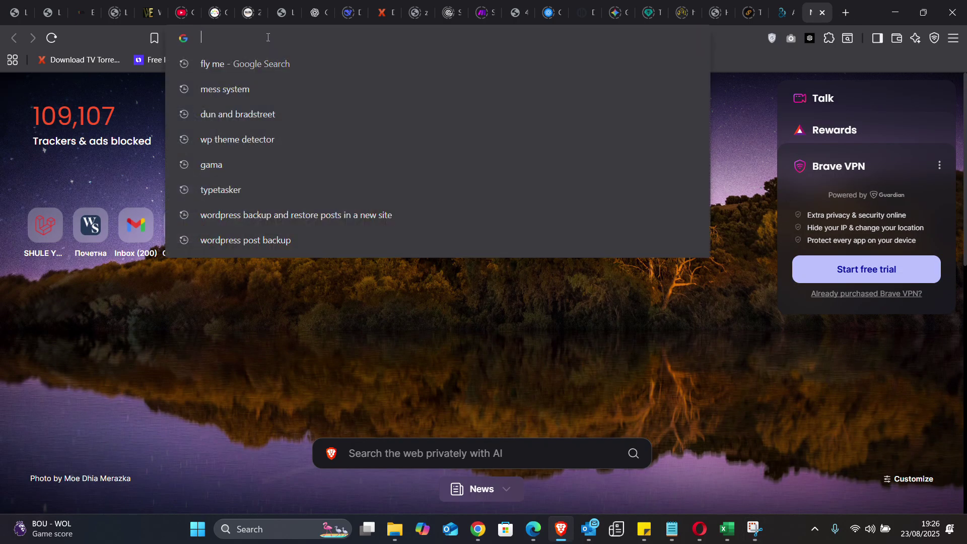
{"action": "type", "text": "gamma"}
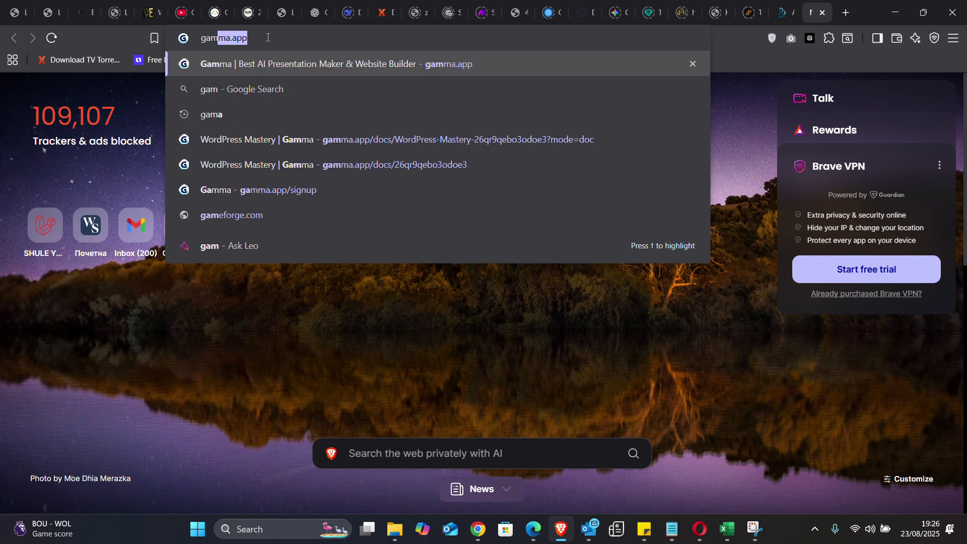
{"action": "type", "text": ".app"}
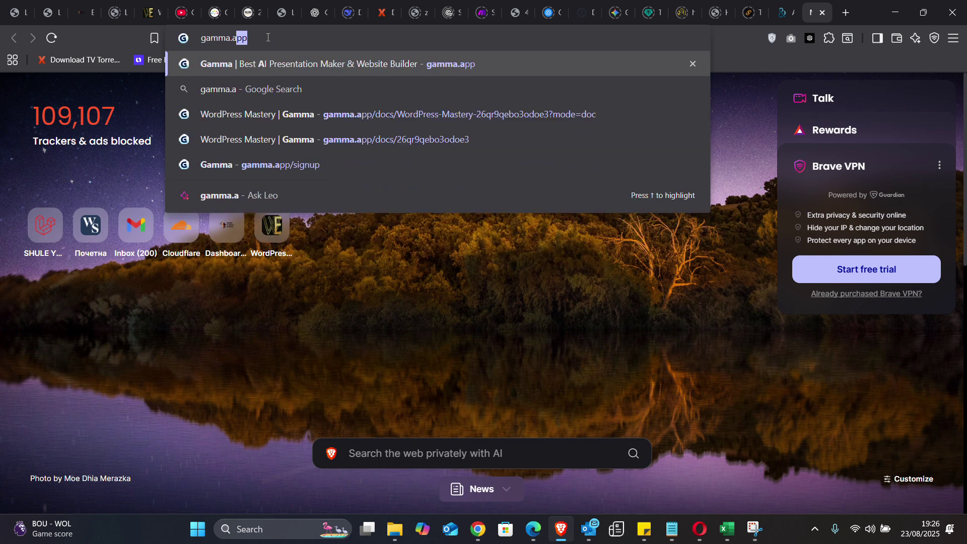
{"action": "key", "text": "Return"}
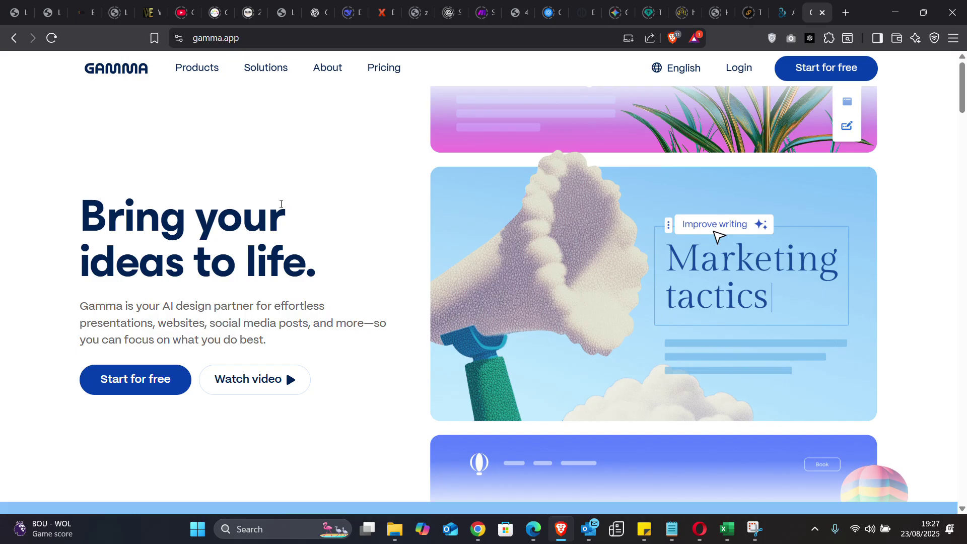
- Look through the content types, AI generation features and sharing options presented on the Gamma homepage
{"action": "scroll", "coordinate": [292, 211], "scroll_direction": "down", "scroll_amount": 5}
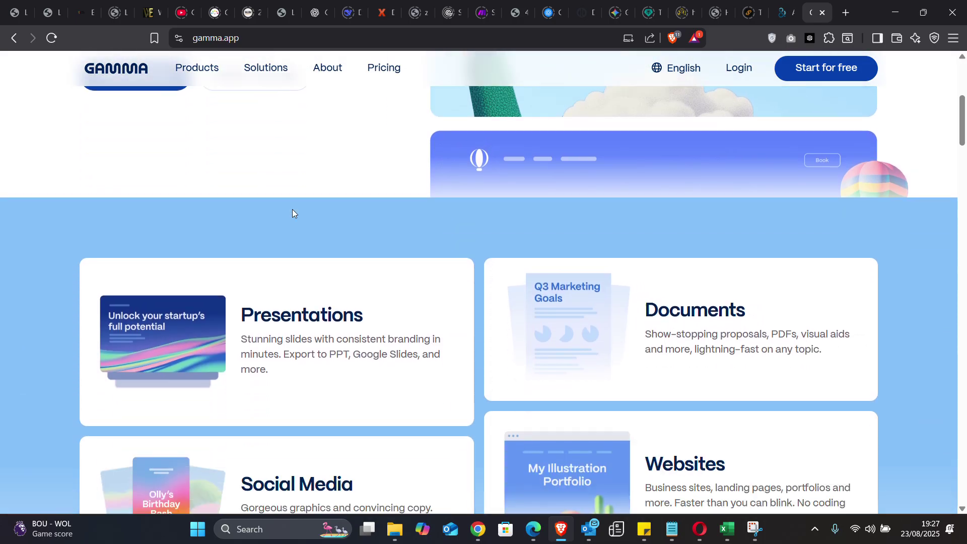
{"action": "scroll", "coordinate": [293, 210], "scroll_direction": "down", "scroll_amount": 8}
{"action": "scroll", "coordinate": [292, 210], "scroll_direction": "down", "scroll_amount": 4}
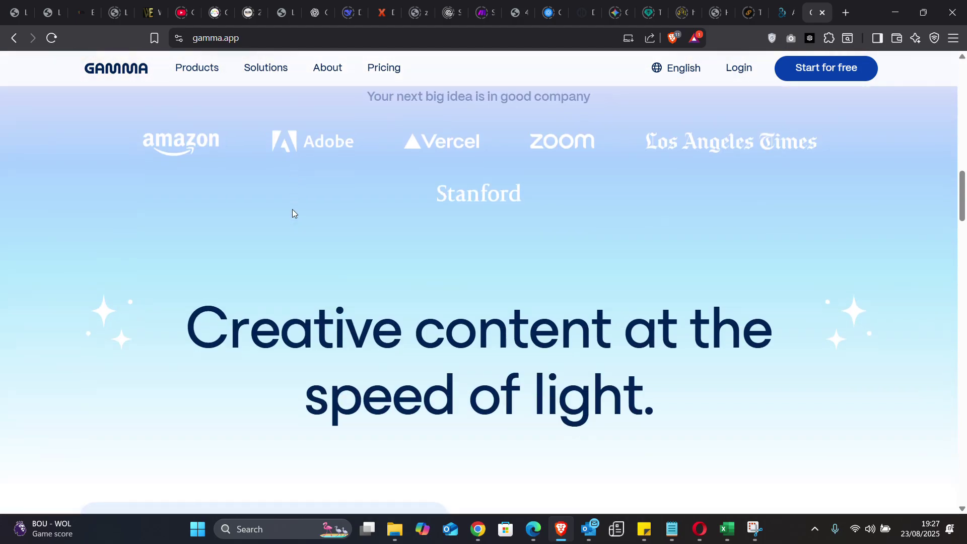
{"action": "scroll", "coordinate": [292, 209], "scroll_direction": "down", "scroll_amount": 7}
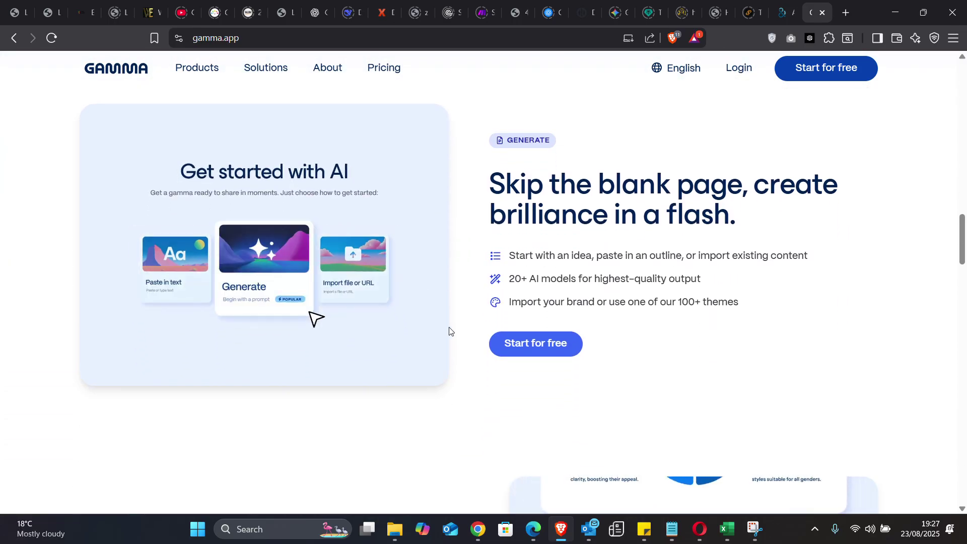
{"action": "scroll", "coordinate": [450, 331], "scroll_direction": "down", "scroll_amount": 8}
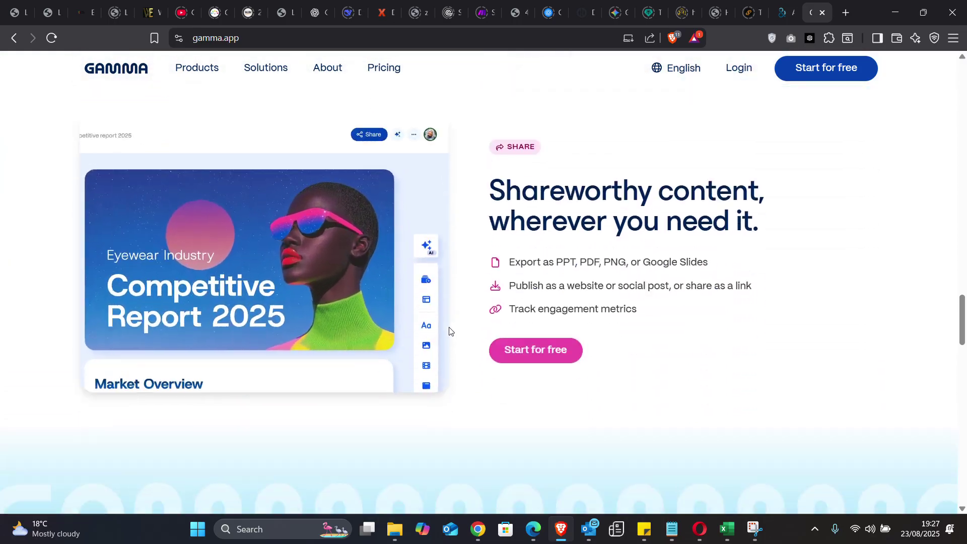
{"action": "key", "text": "Home"}
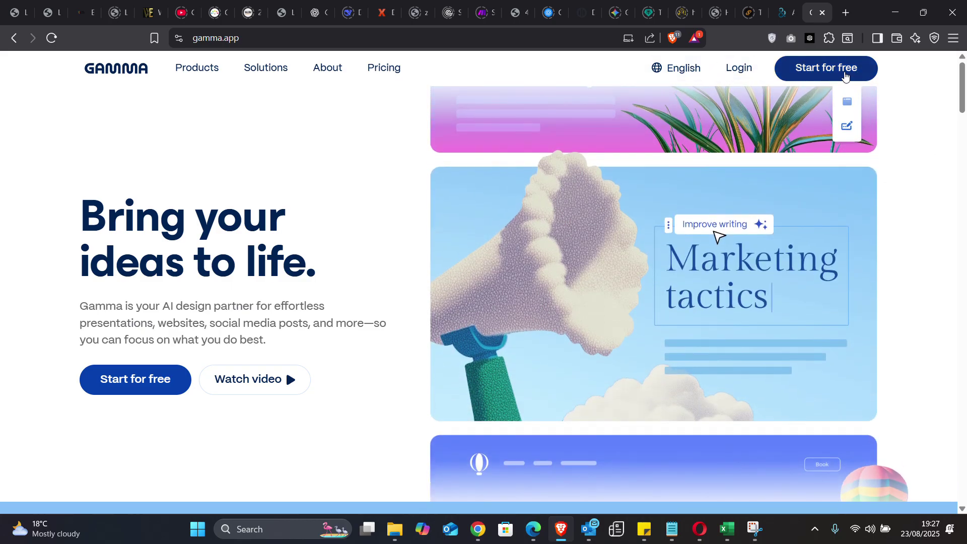
- Sign up for a free Gamma account with the backup Google account and grant it access
{"action": "left_click", "coordinate": [845, 76]}
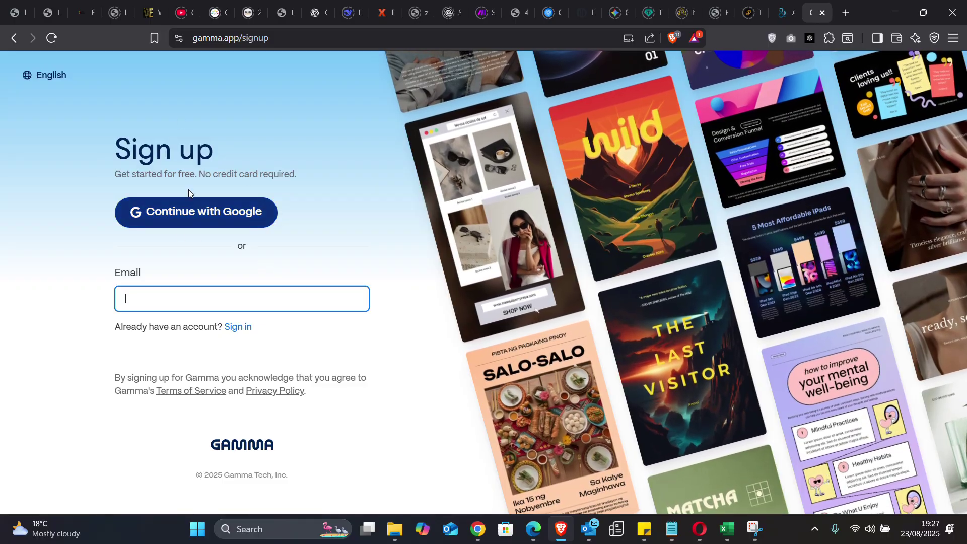
{"action": "left_click", "coordinate": [198, 213]}
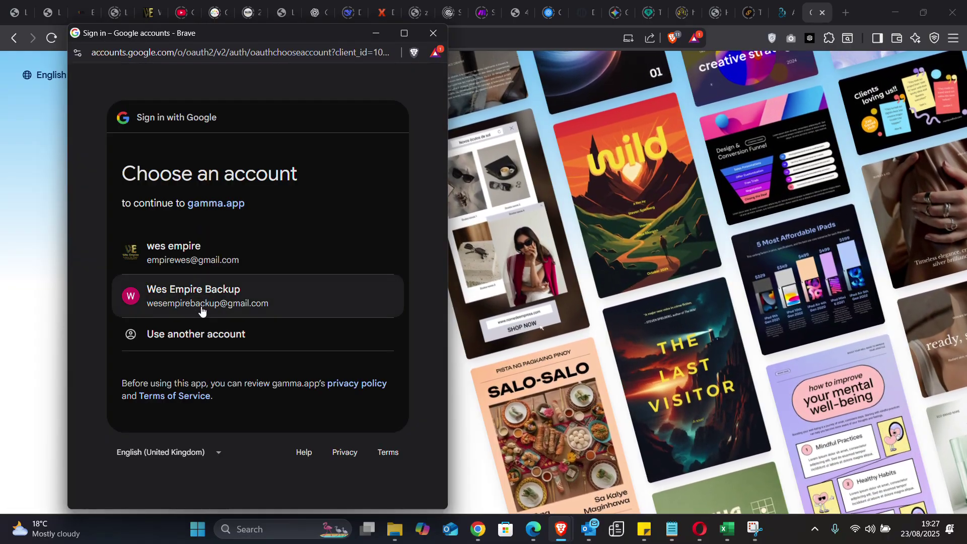
{"action": "left_click", "coordinate": [190, 305]}
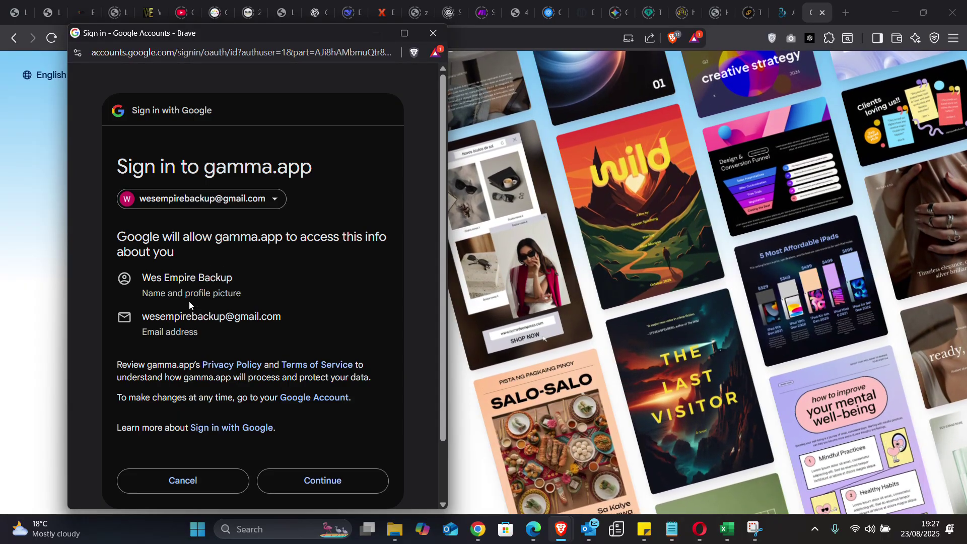
{"action": "left_click", "coordinate": [351, 483]}
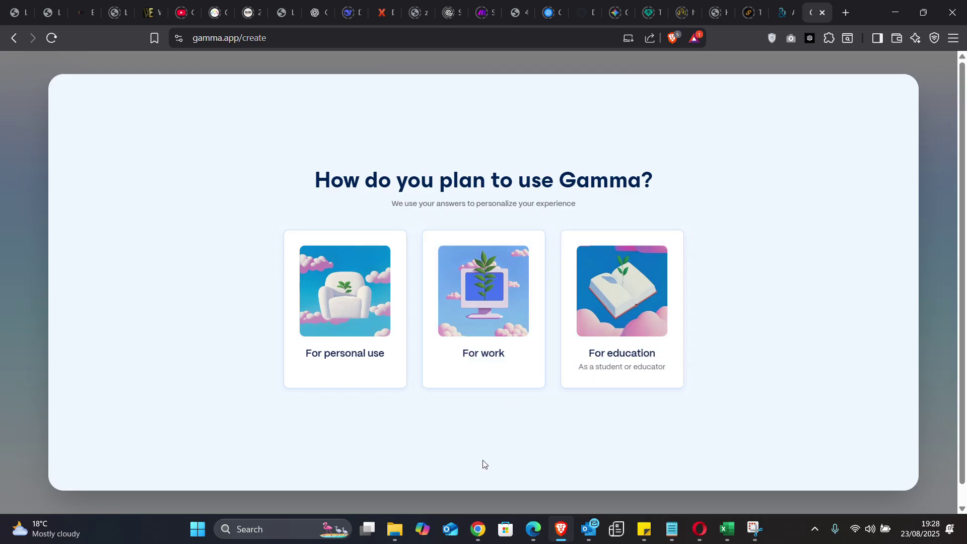
- Answer the onboarding questions with For personal use, the Engineering or Data role and an organization size of Just me
{"action": "left_click", "coordinate": [371, 335]}
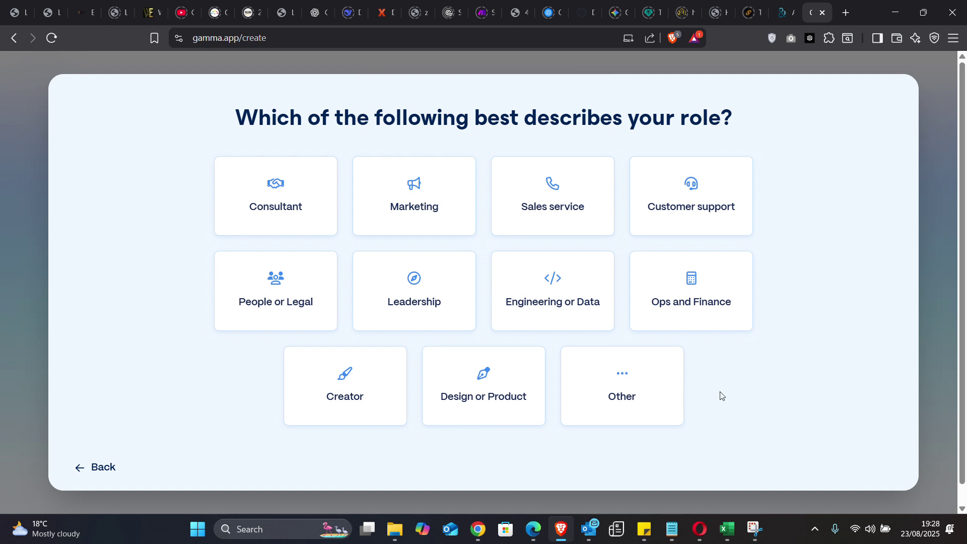
{"action": "left_click", "coordinate": [568, 301]}
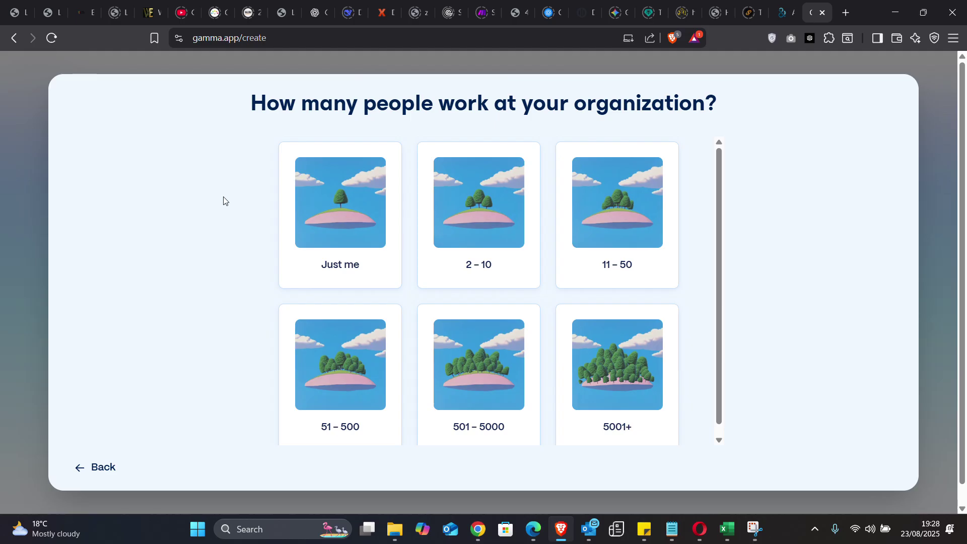
{"action": "left_click", "coordinate": [337, 201]}
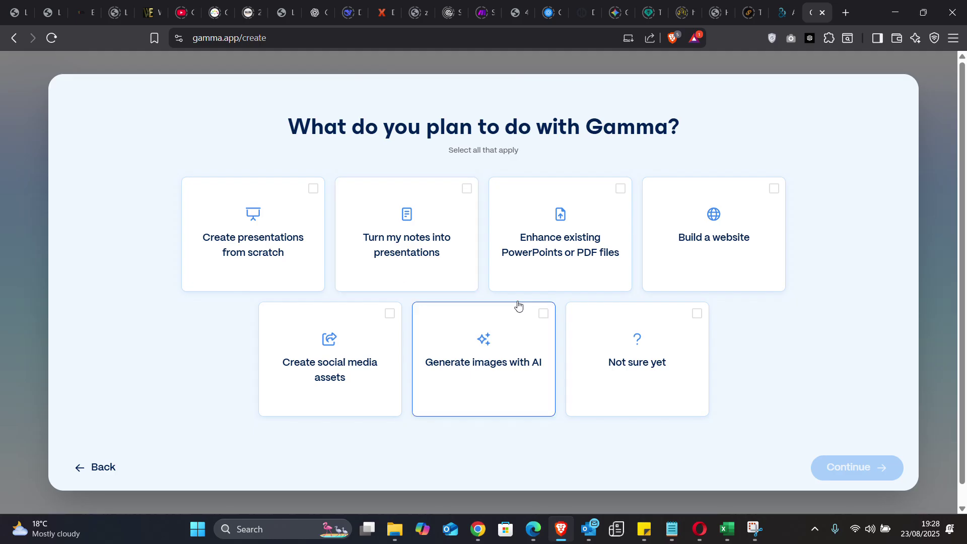
- Select every planned use of Gamma except Not sure yet and continue the onboarding
{"action": "left_click", "coordinate": [253, 206]}
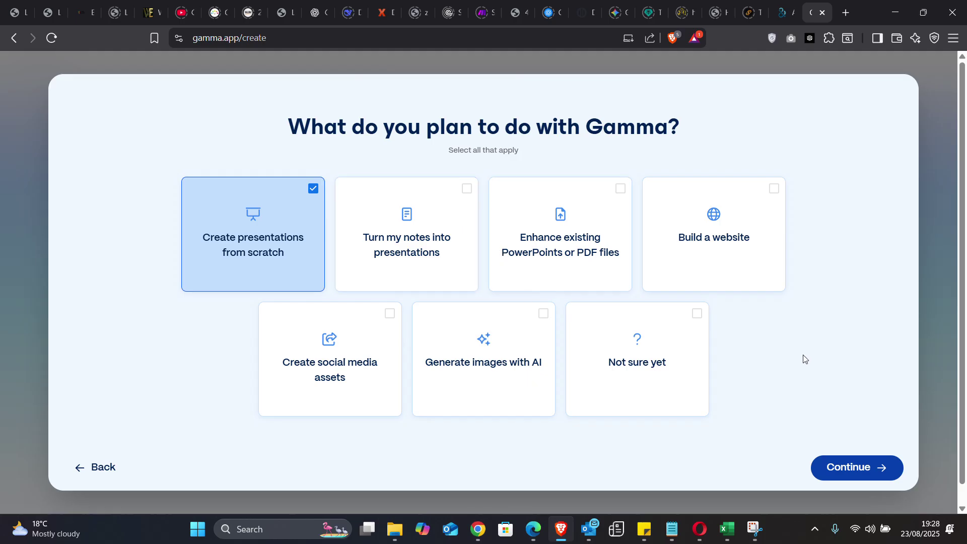
{"action": "left_click", "coordinate": [454, 246]}
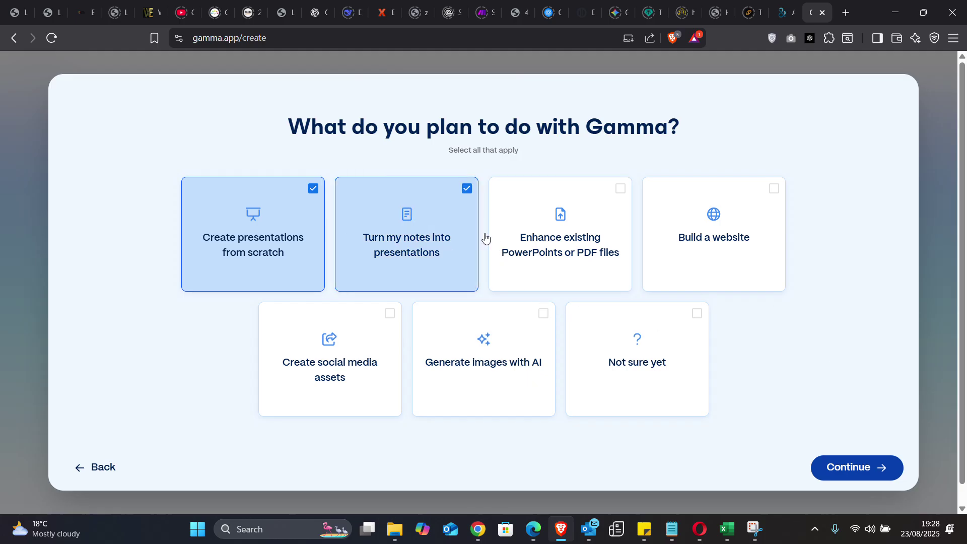
{"action": "left_click", "coordinate": [571, 233]}
{"action": "left_click", "coordinate": [666, 231]}
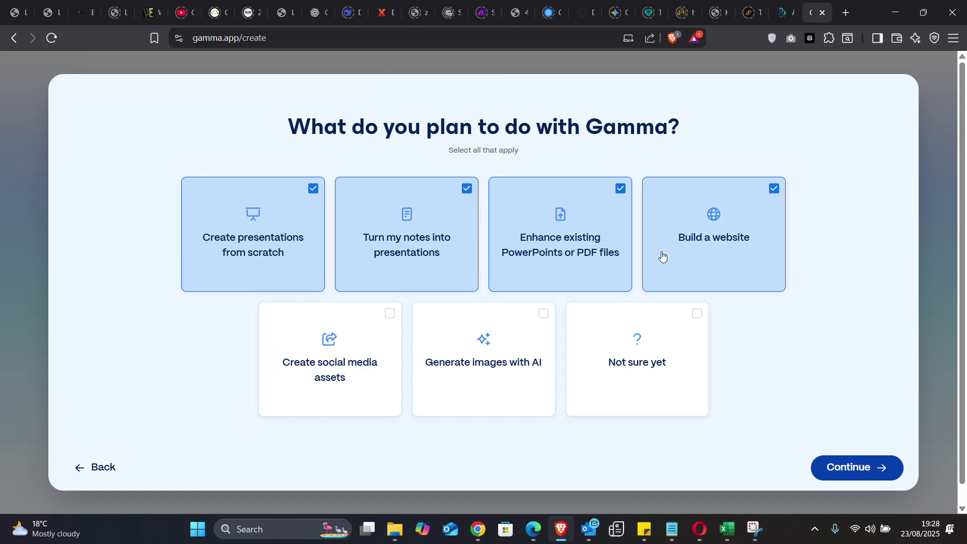
{"action": "left_click", "coordinate": [521, 337]}
{"action": "left_click", "coordinate": [386, 335]}
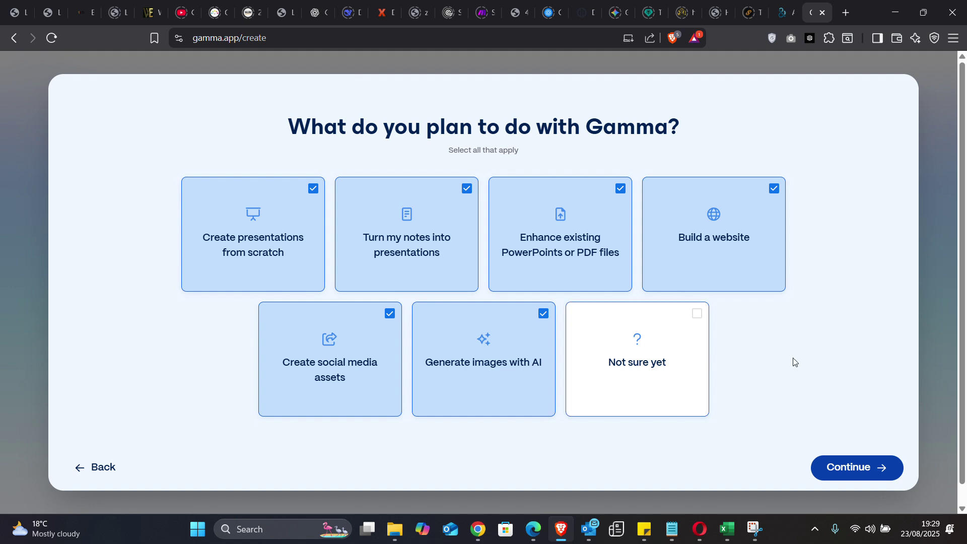
{"action": "left_click", "coordinate": [859, 474]}
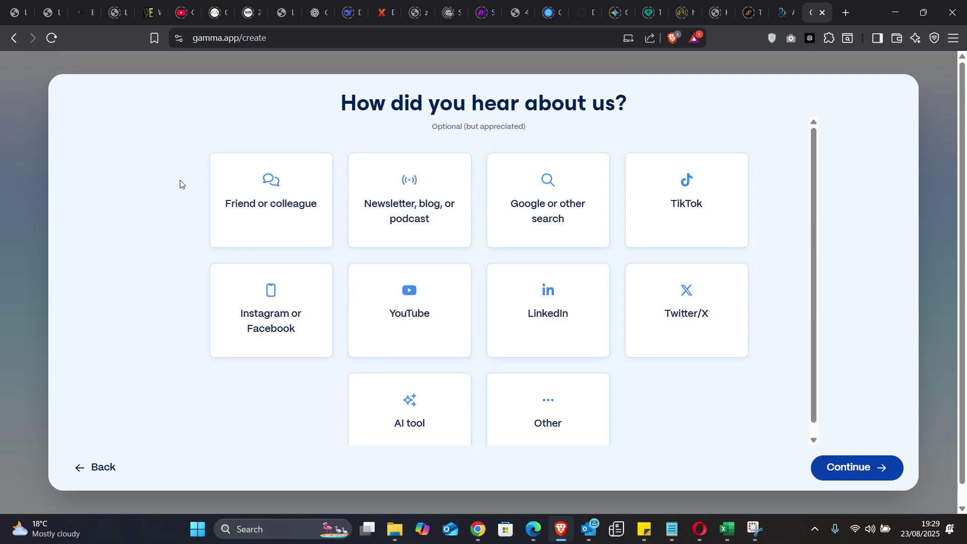
- Give Friend or colleague as the referral source and decline the occasional emails
{"action": "left_click", "coordinate": [283, 226]}
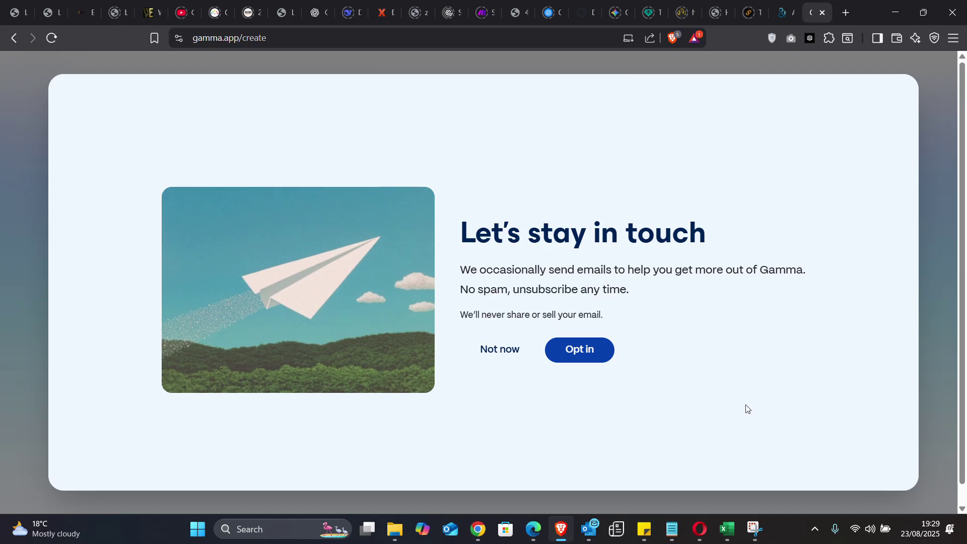
{"action": "left_click", "coordinate": [499, 361]}
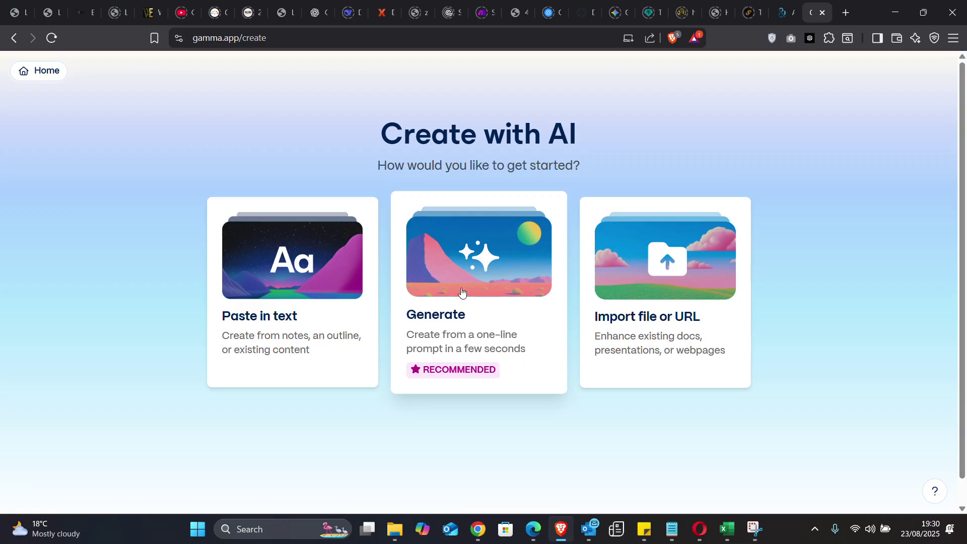
- Choose to generate content from a one-line prompt and look over the presentation setup with its example prompts
{"action": "left_click", "coordinate": [476, 316]}
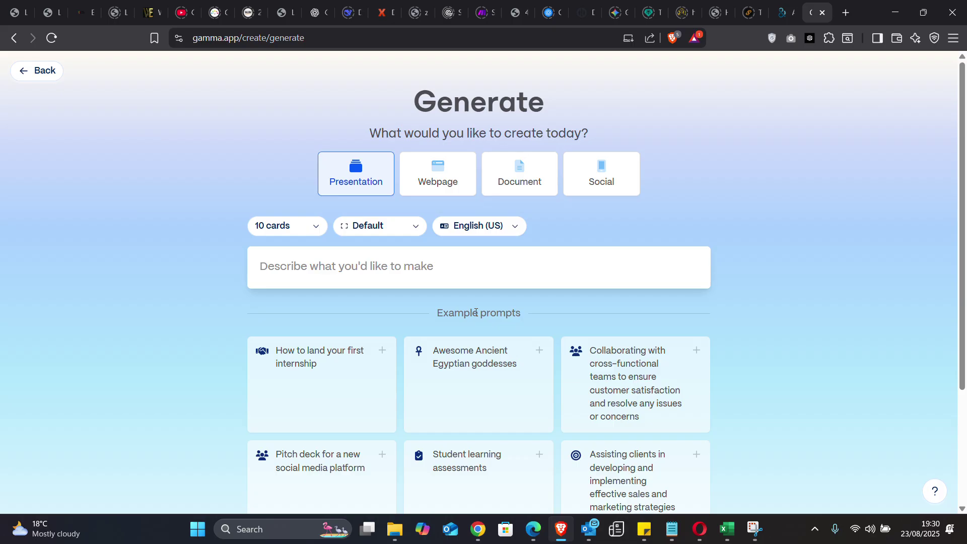
{"action": "left_click", "coordinate": [327, 267]}
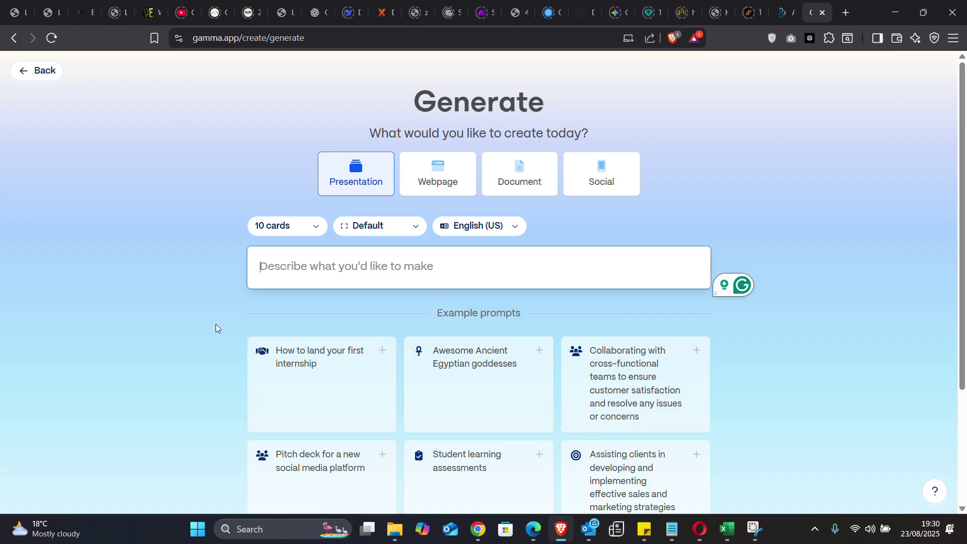
{"action": "scroll", "coordinate": [162, 344], "scroll_direction": "down", "scroll_amount": 3}
{"action": "scroll", "coordinate": [162, 344], "scroll_direction": "up", "scroll_amount": 3}
- Switch to ChatGPT and submit the Notepad prompt requesting presentation ideas on social media as Wes Empire's main marketing channel
{"action": "left_click", "coordinate": [673, 529]}
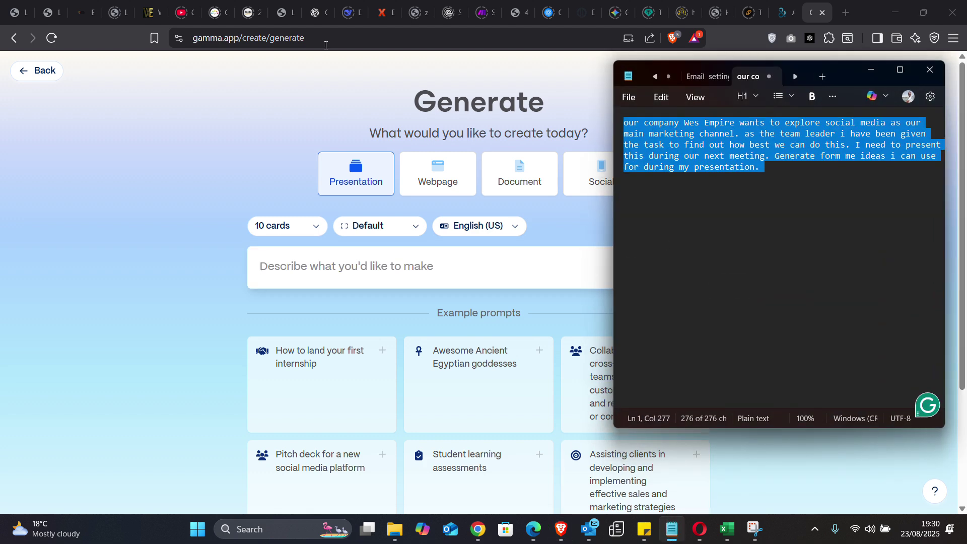
{"action": "left_click", "coordinate": [314, 13]}
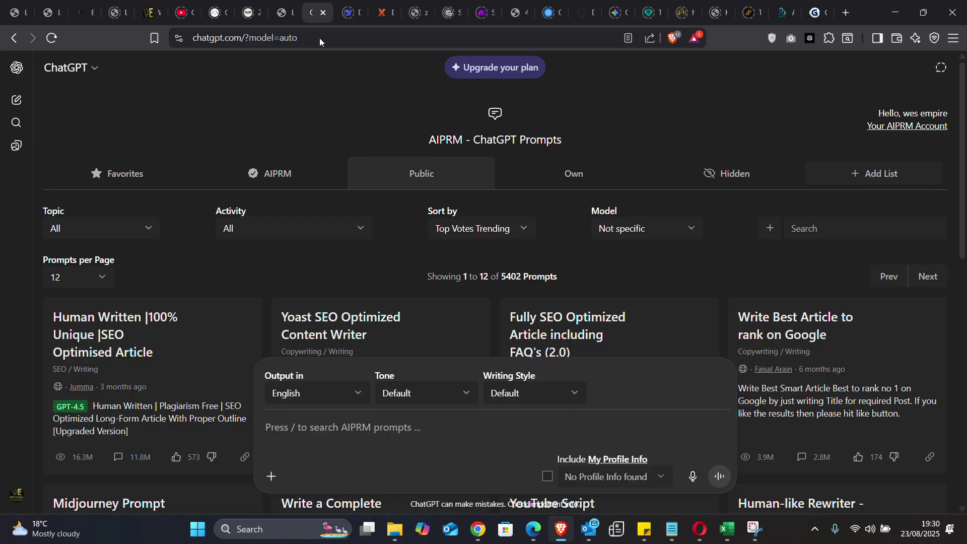
{"action": "type", "text": "our company Wes Empire wants to explore social media as our main marketing channel. as the team leader i have been given the task to find out how best we can do this. I need to present this during our next meeting. Generate form me ideas i can use for during my presentation."}
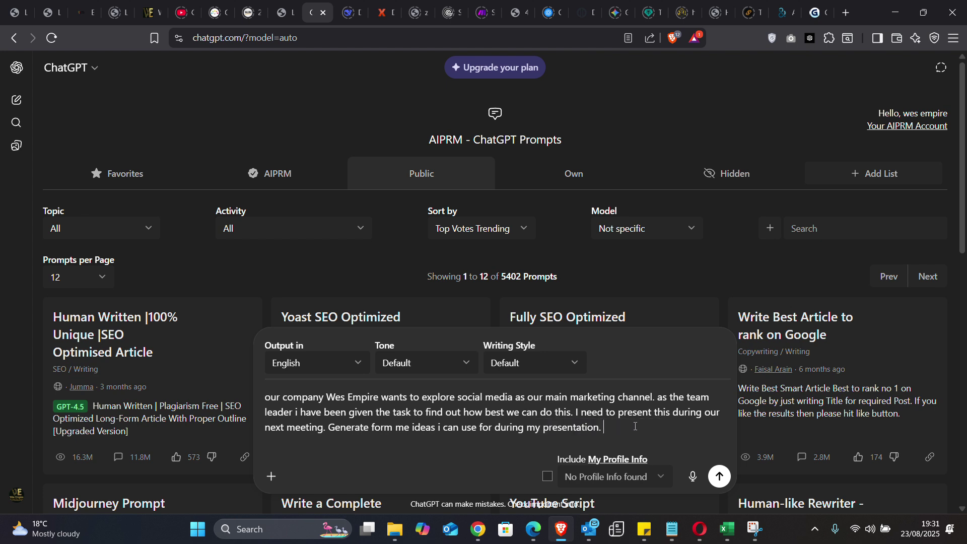
{"action": "key", "text": "Return"}
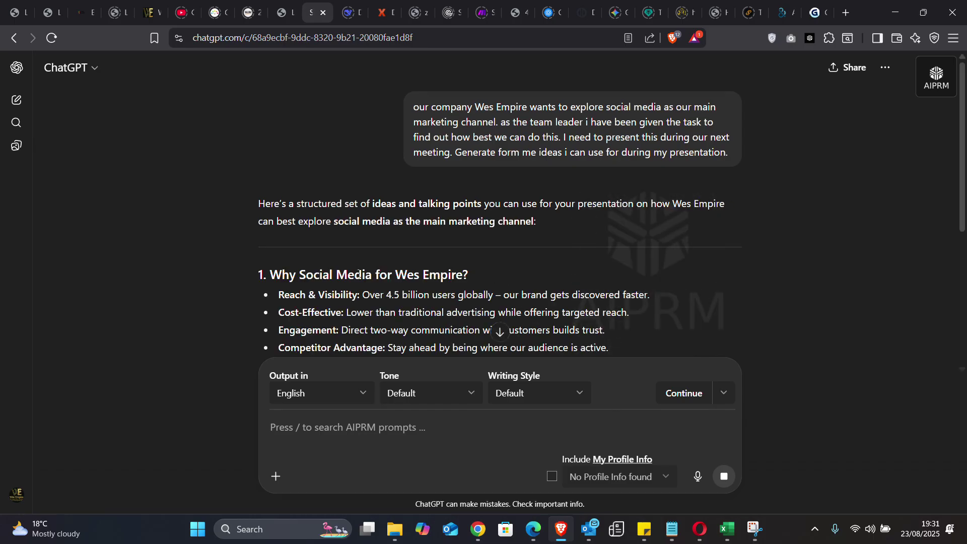
- Read through ChatGPT's presentation ideas for Wes Empire, from the reasons for using social media to the key takeaway
{"action": "scroll", "coordinate": [359, 277], "scroll_direction": "down", "scroll_amount": 3}
{"action": "scroll", "coordinate": [359, 277], "scroll_direction": "down", "scroll_amount": 2}
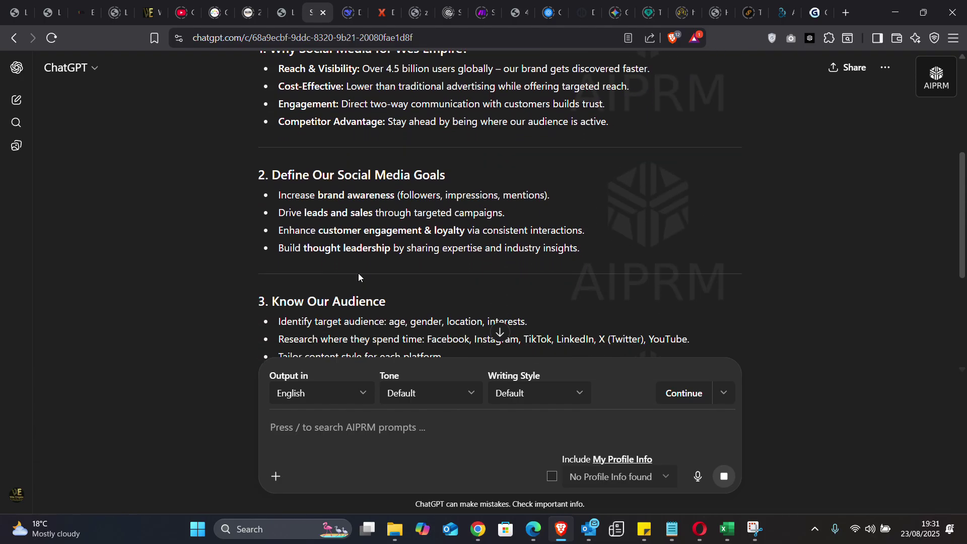
{"action": "scroll", "coordinate": [359, 277], "scroll_direction": "up", "scroll_amount": 3}
{"action": "scroll", "coordinate": [359, 277], "scroll_direction": "up", "scroll_amount": 1}
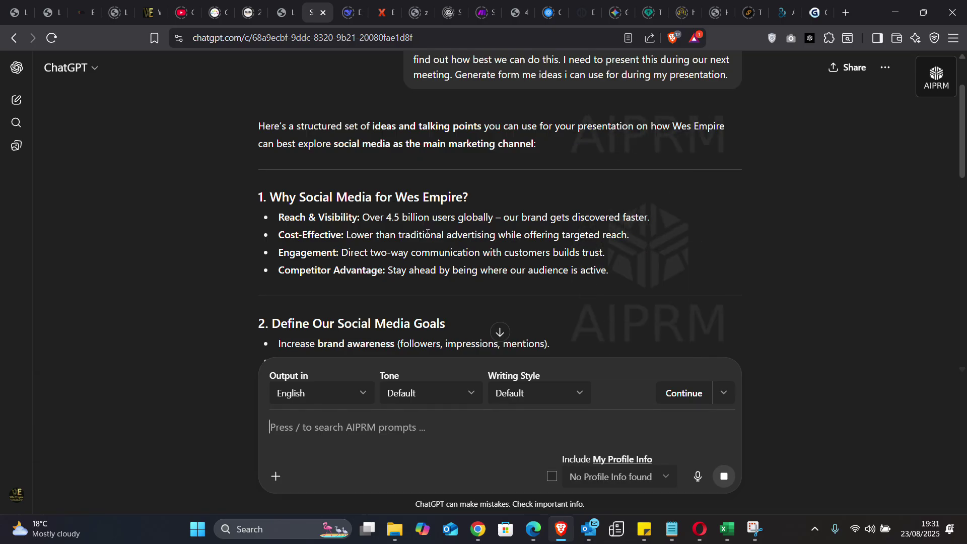
{"action": "scroll", "coordinate": [427, 235], "scroll_direction": "down", "scroll_amount": 1}
{"action": "scroll", "coordinate": [427, 234], "scroll_direction": "down", "scroll_amount": 1}
{"action": "scroll", "coordinate": [398, 241], "scroll_direction": "down", "scroll_amount": 4}
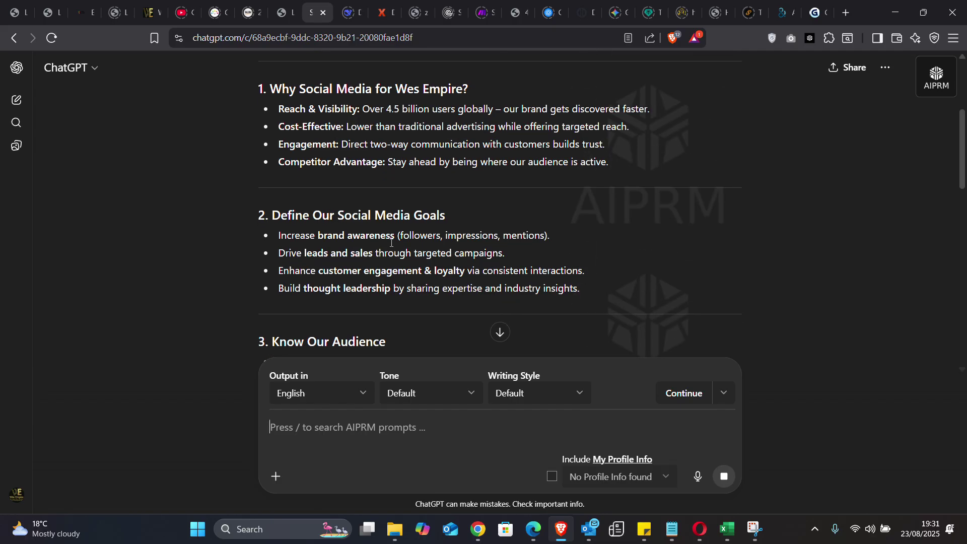
{"action": "scroll", "coordinate": [391, 242], "scroll_direction": "down", "scroll_amount": 6}
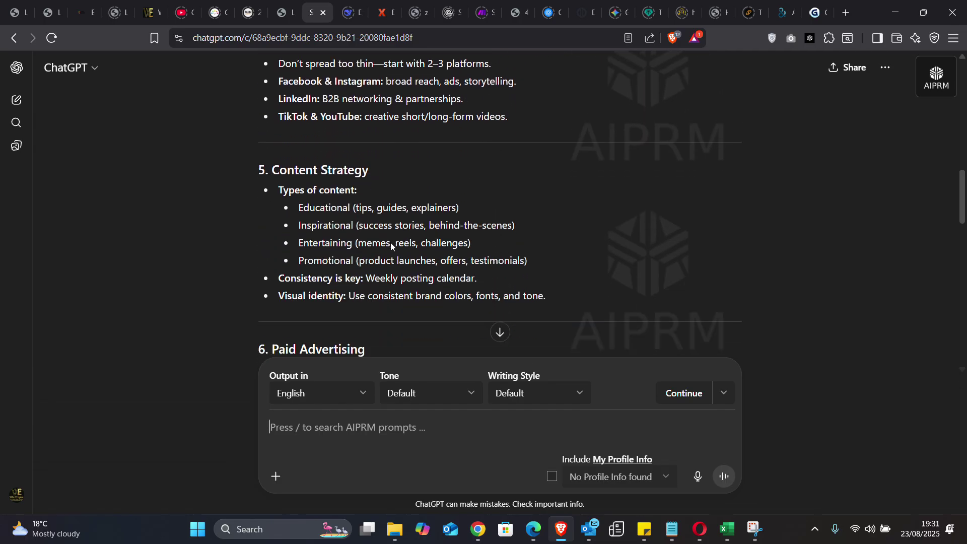
{"action": "scroll", "coordinate": [391, 242], "scroll_direction": "down", "scroll_amount": 3}
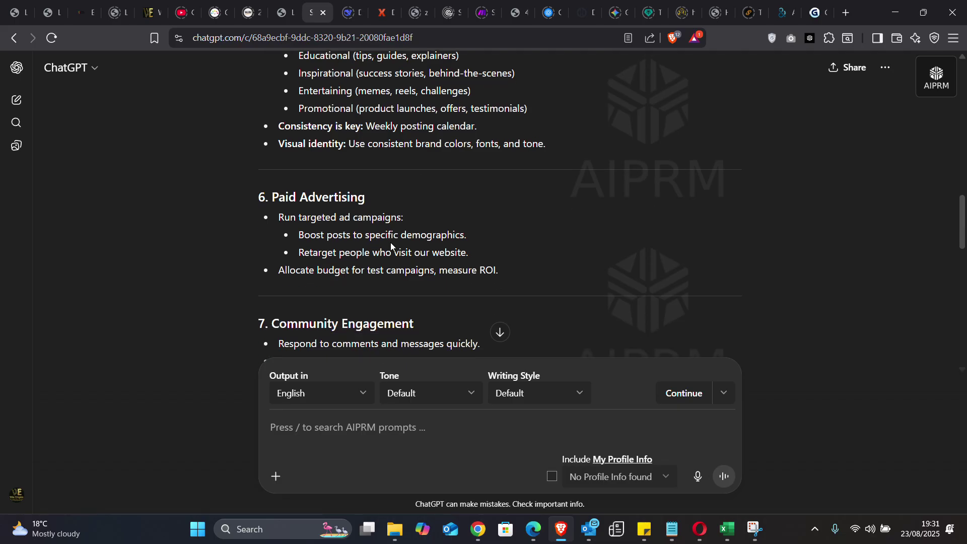
{"action": "scroll", "coordinate": [391, 243], "scroll_direction": "down", "scroll_amount": 5}
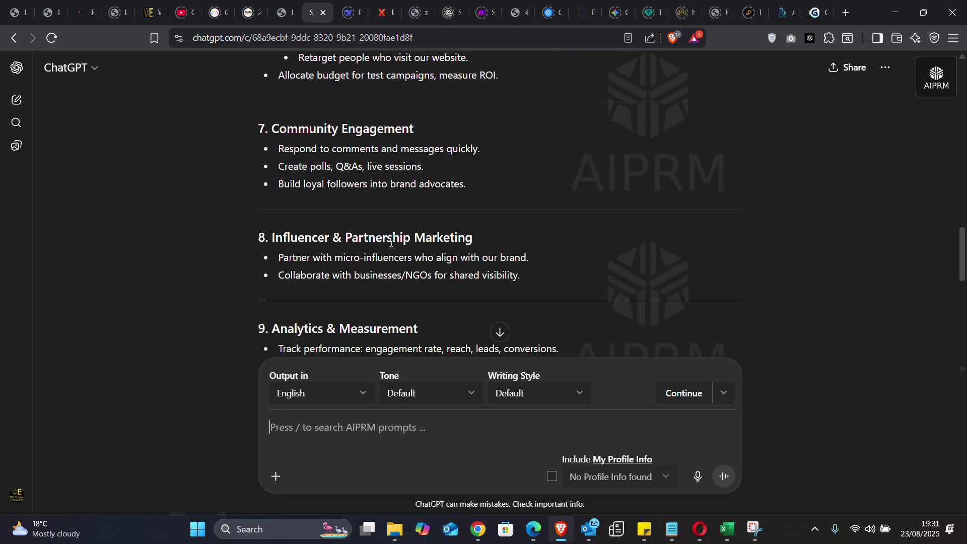
{"action": "scroll", "coordinate": [391, 243], "scroll_direction": "down", "scroll_amount": 8}
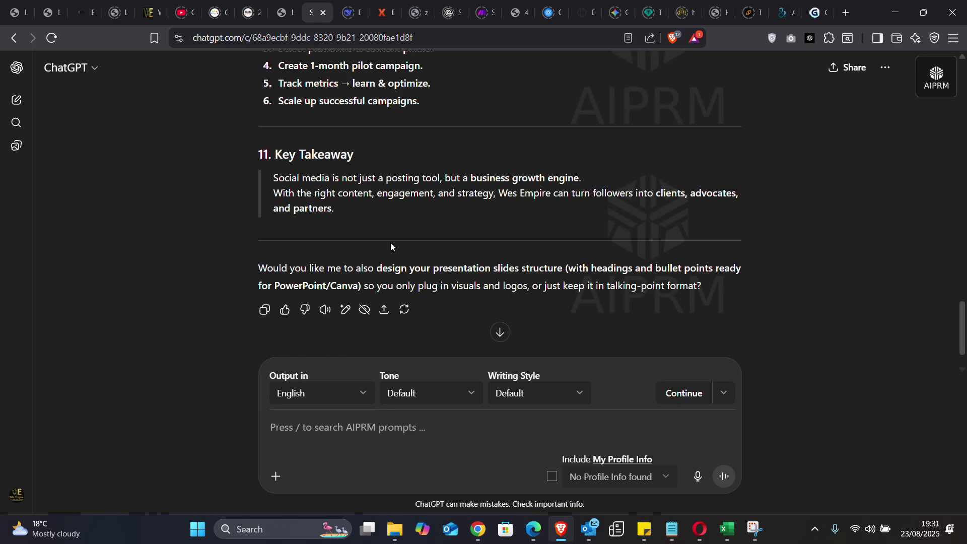
{"action": "scroll", "coordinate": [391, 243], "scroll_direction": "up", "scroll_amount": 1}
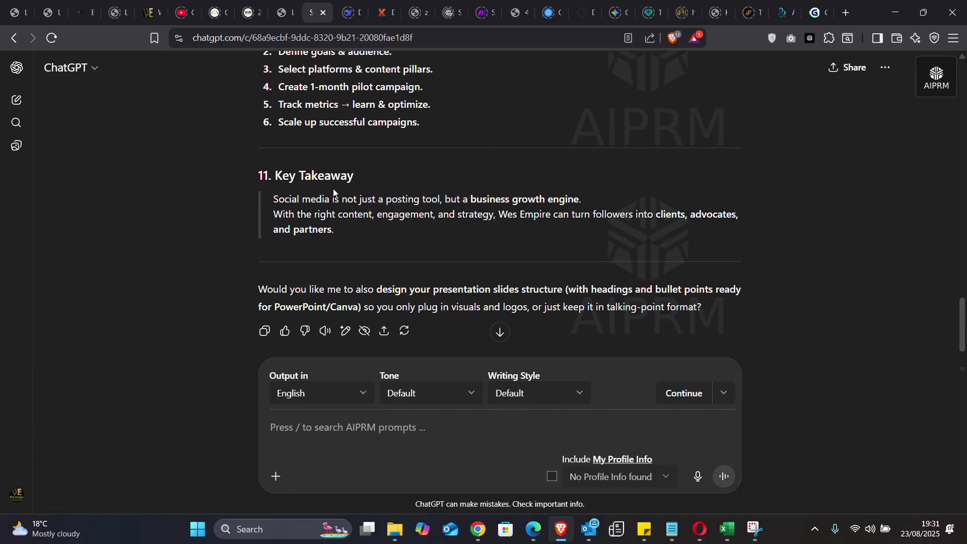
- Copy the numbered ideas, sections 1 to 11, from the ChatGPT answer and paste them into Gamma's presentation description
{"action": "left_click_drag", "start_coordinate": [334, 233], "coordinate": [242, 274]}
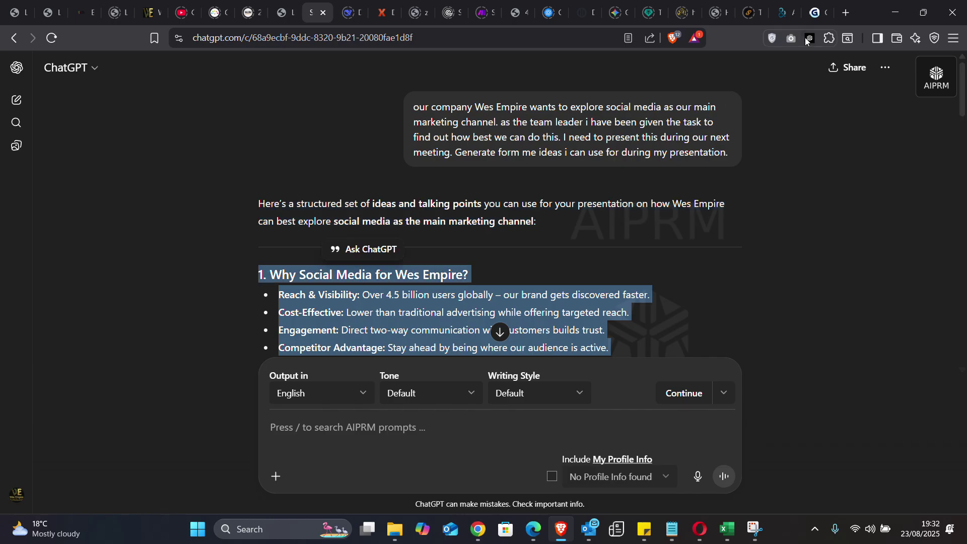
{"action": "left_click", "coordinate": [814, 14]}
{"action": "left_click", "coordinate": [386, 284]}
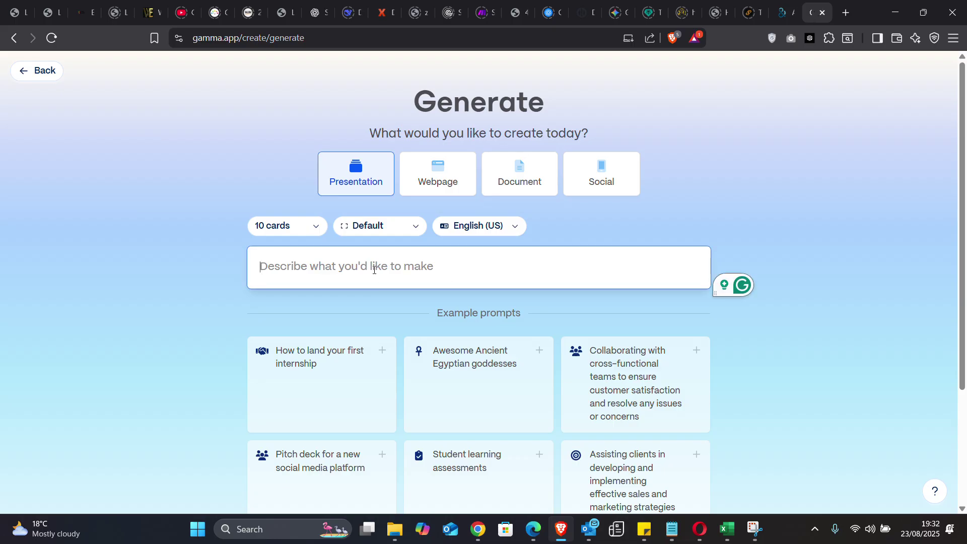
{"action": "key", "text": "ctrl+v"}
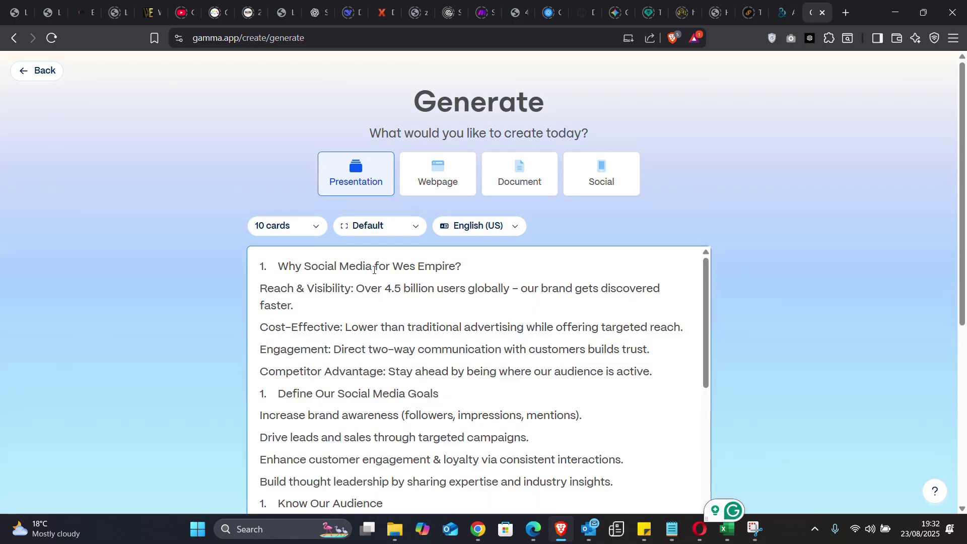
- Check the pasted ideas and choose 10 cards as the presentation length
{"action": "scroll", "coordinate": [443, 320], "scroll_direction": "down", "scroll_amount": 1}
{"action": "scroll", "coordinate": [444, 320], "scroll_direction": "down", "scroll_amount": 10}
{"action": "scroll", "coordinate": [440, 320], "scroll_direction": "up", "scroll_amount": 10}
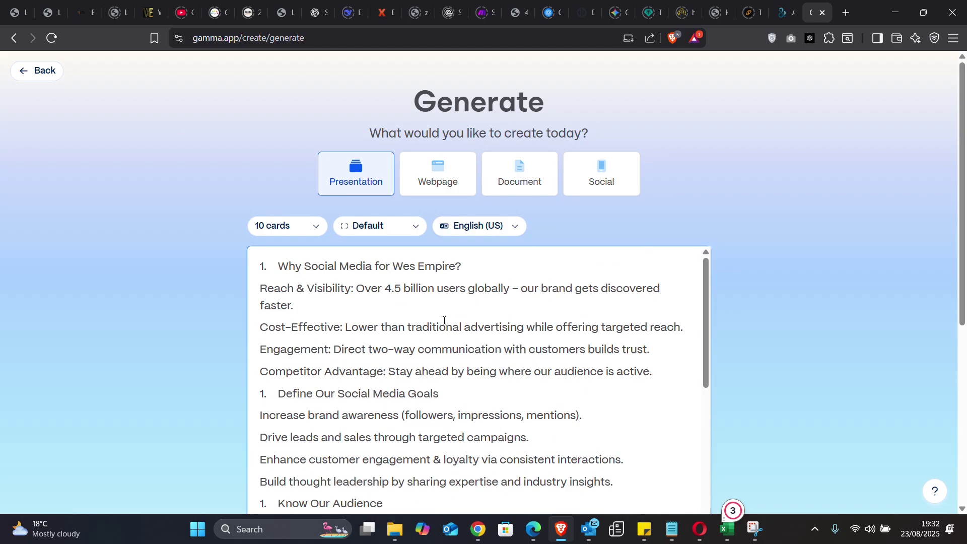
{"action": "scroll", "coordinate": [780, 285], "scroll_direction": "down", "scroll_amount": 5}
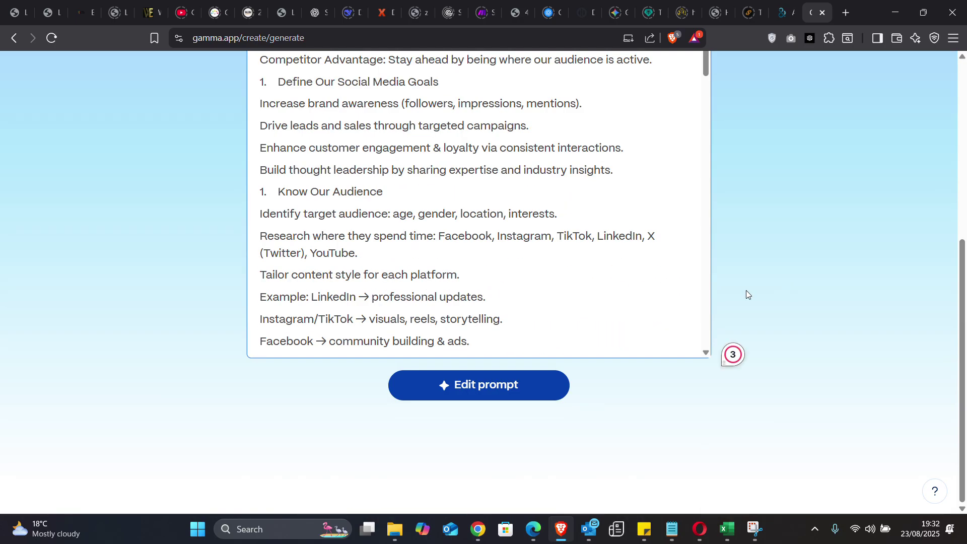
{"action": "scroll", "coordinate": [564, 284], "scroll_direction": "up", "scroll_amount": 6}
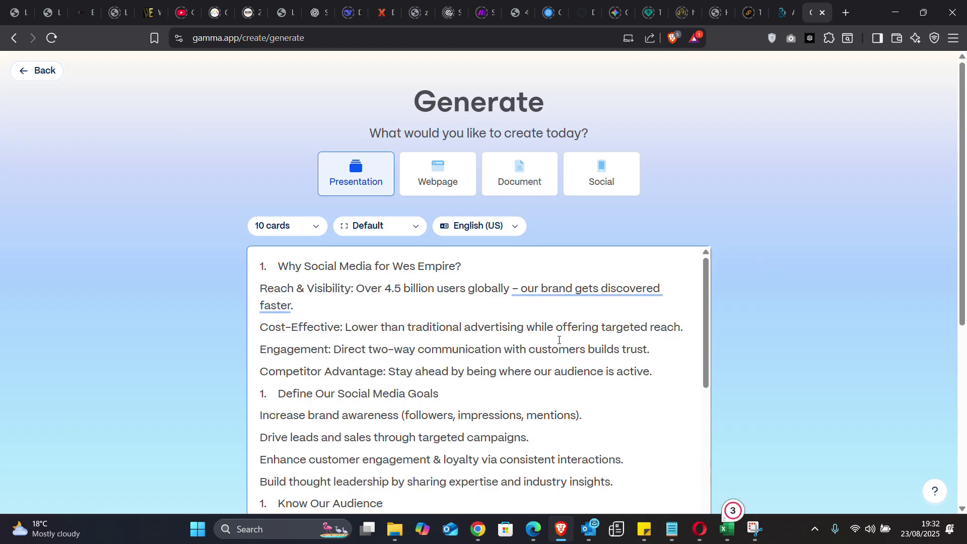
{"action": "left_click", "coordinate": [318, 228]}
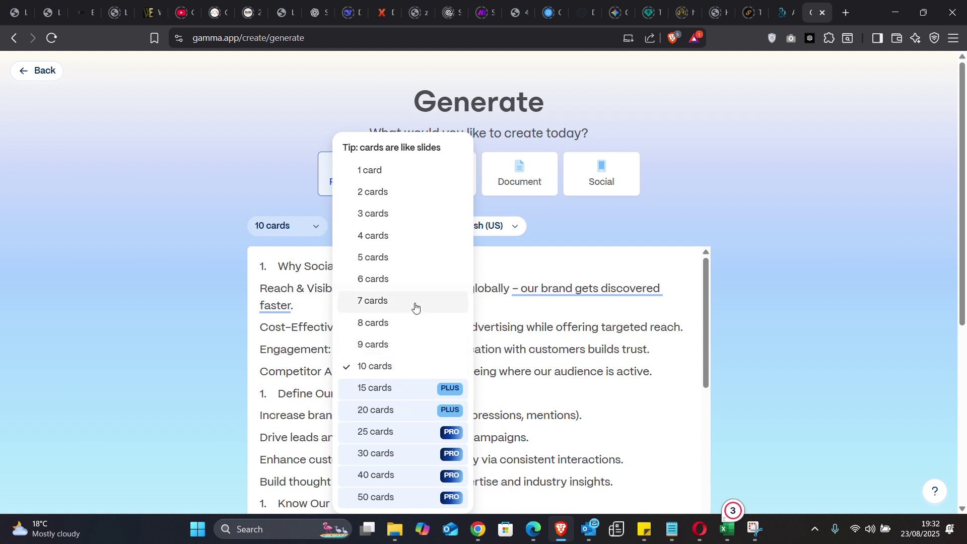
{"action": "left_click", "coordinate": [388, 368]}
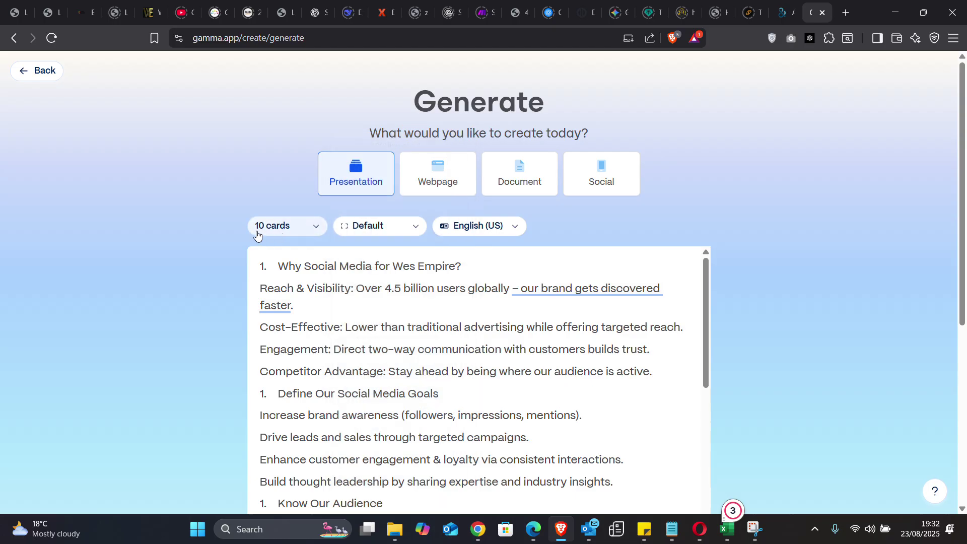
{"action": "left_click", "coordinate": [376, 372]}
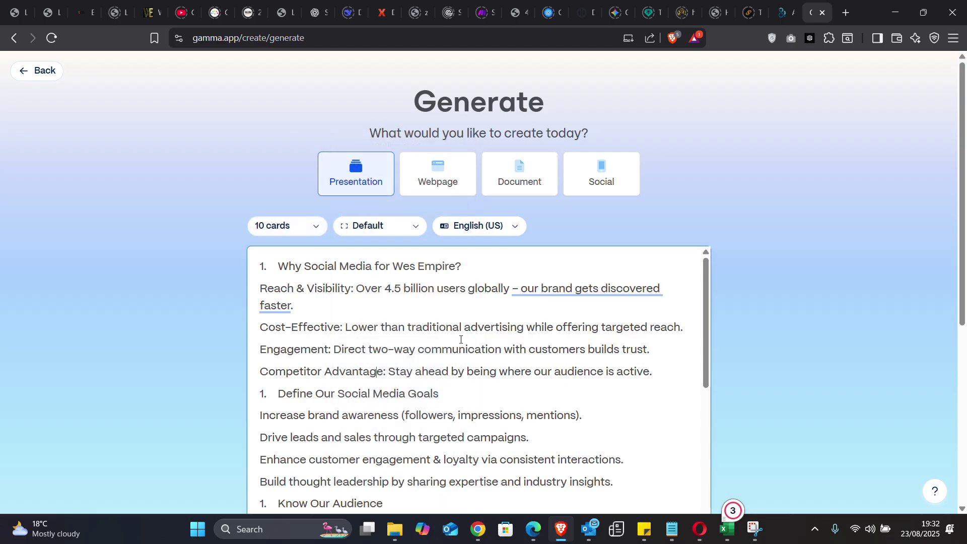
- Take the pasted social media outline on to the prompt editor
{"action": "scroll", "coordinate": [749, 428], "scroll_direction": "down", "scroll_amount": 6}
{"action": "scroll", "coordinate": [751, 427], "scroll_direction": "up", "scroll_amount": 6}
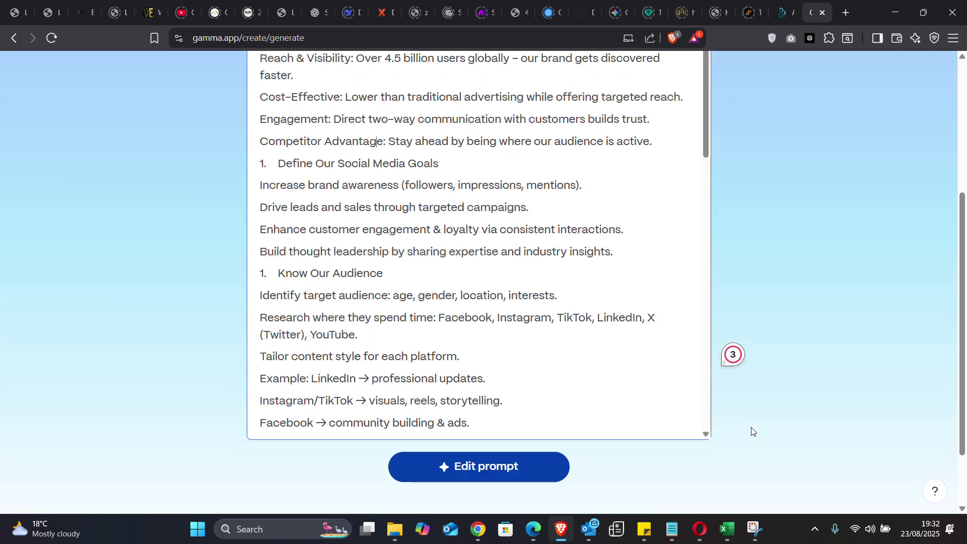
{"action": "scroll", "coordinate": [751, 427], "scroll_direction": "down", "scroll_amount": 6}
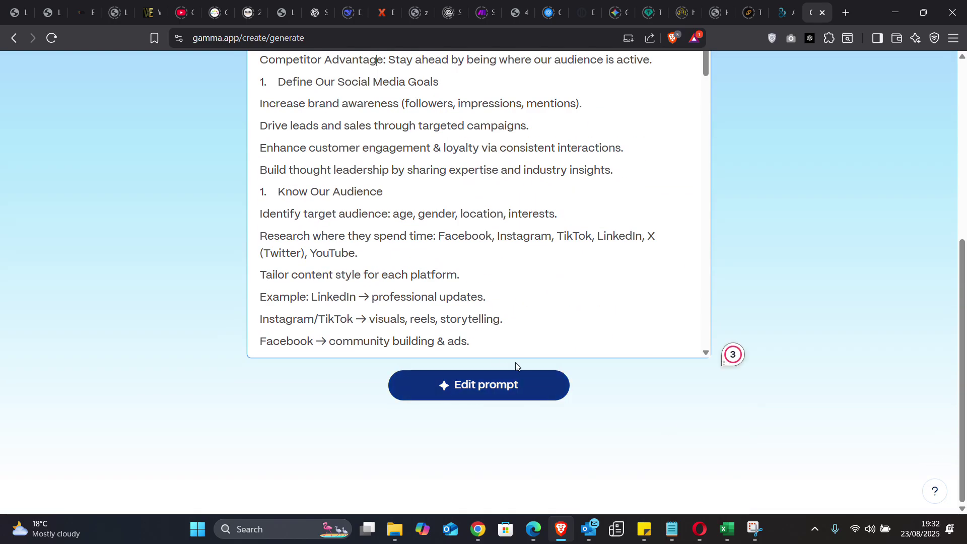
{"action": "scroll", "coordinate": [556, 432], "scroll_direction": "up", "scroll_amount": 6}
{"action": "scroll", "coordinate": [577, 261], "scroll_direction": "down", "scroll_amount": 6}
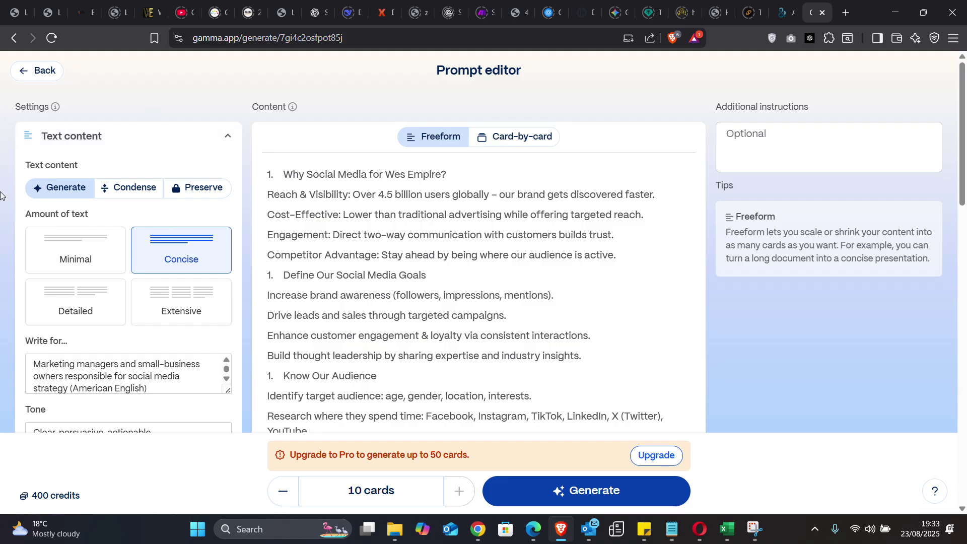
- Examine the prompt editor's settings for amount of text, audience, tone, output language, theme and image style
{"action": "scroll", "coordinate": [5, 192], "scroll_direction": "down", "scroll_amount": 1}
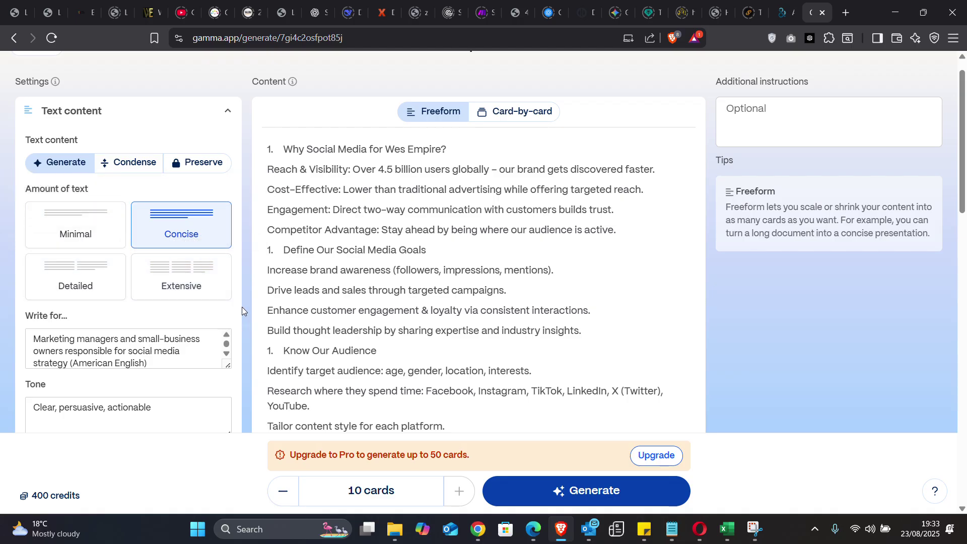
{"action": "scroll", "coordinate": [241, 306], "scroll_direction": "down", "scroll_amount": 2}
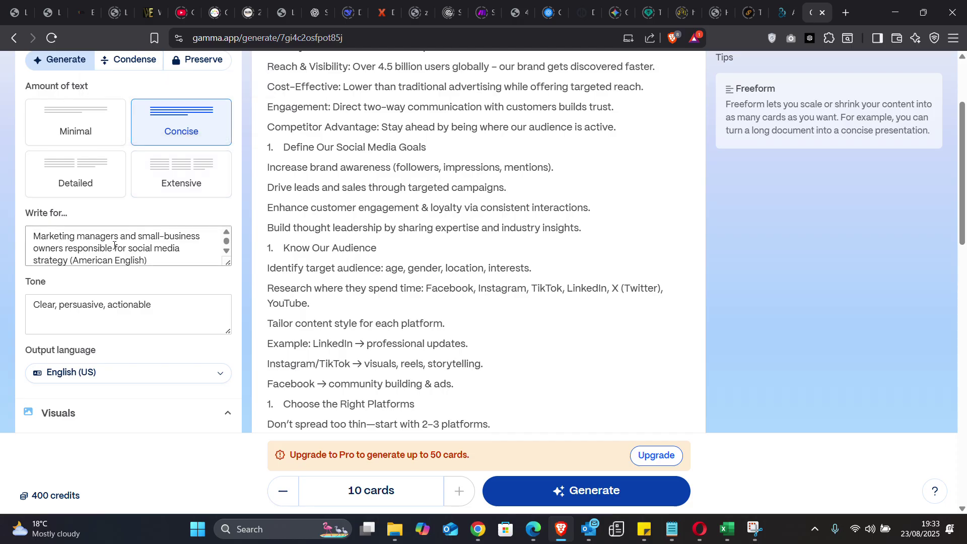
{"action": "scroll", "coordinate": [115, 245], "scroll_direction": "down", "scroll_amount": 1}
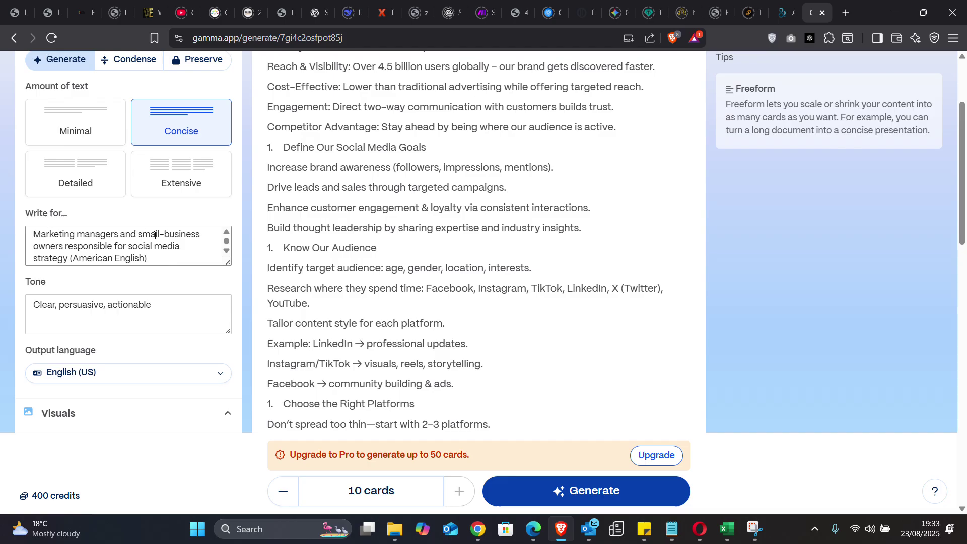
{"action": "left_click", "coordinate": [118, 238]}
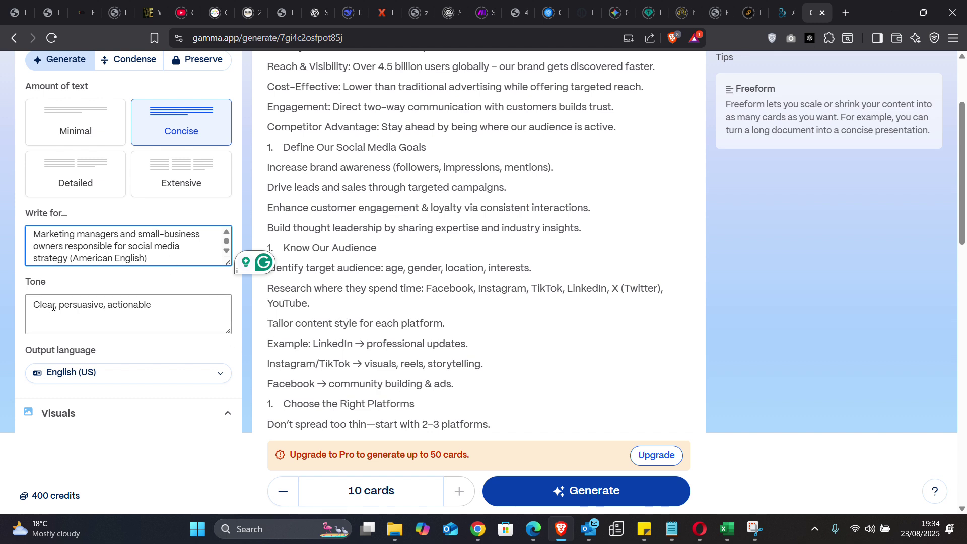
{"action": "left_click", "coordinate": [164, 306]}
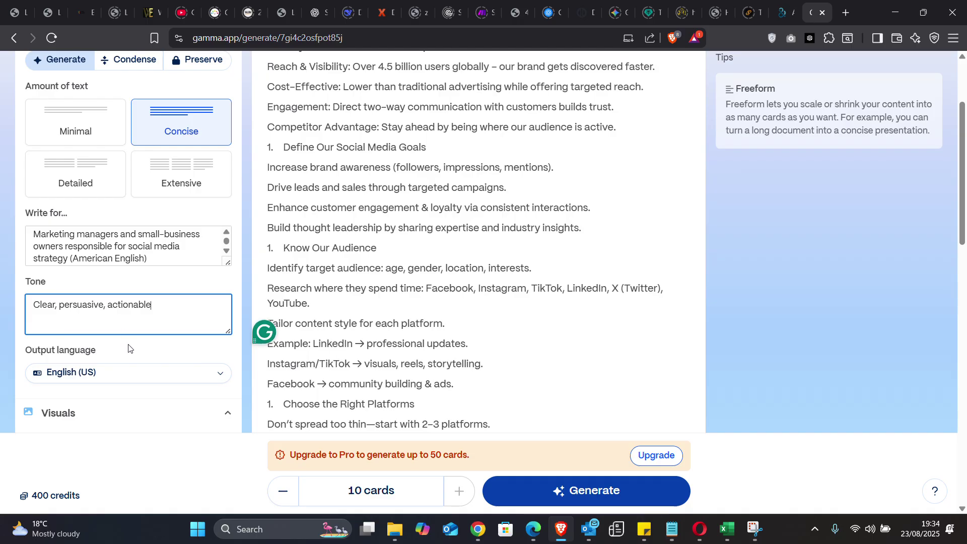
{"action": "scroll", "coordinate": [130, 346], "scroll_direction": "down", "scroll_amount": 3}
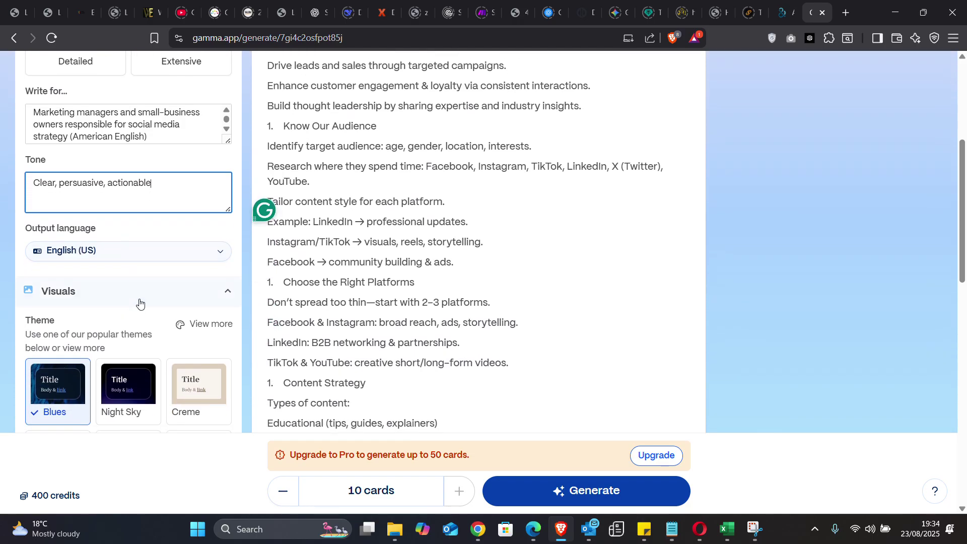
{"action": "scroll", "coordinate": [140, 302], "scroll_direction": "down", "scroll_amount": 3}
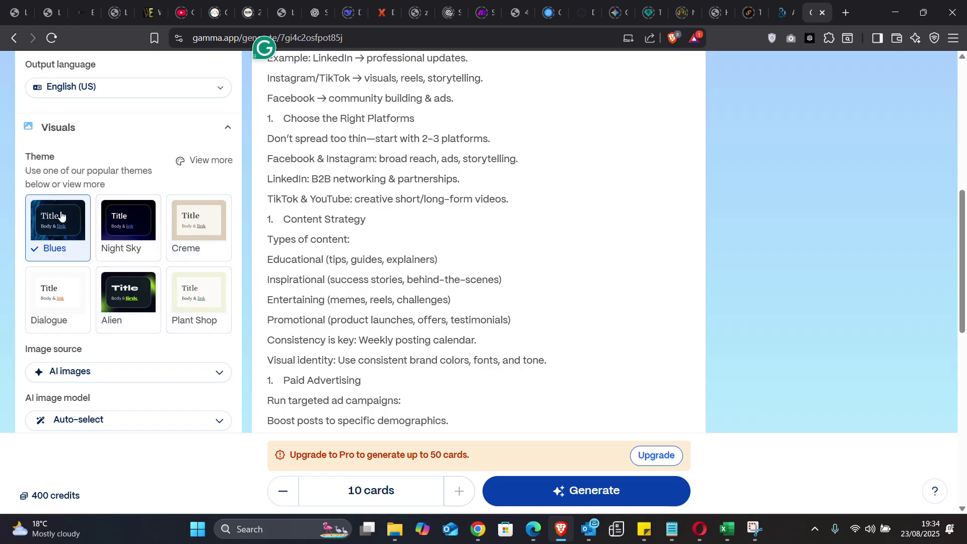
{"action": "scroll", "coordinate": [50, 277], "scroll_direction": "down", "scroll_amount": 3}
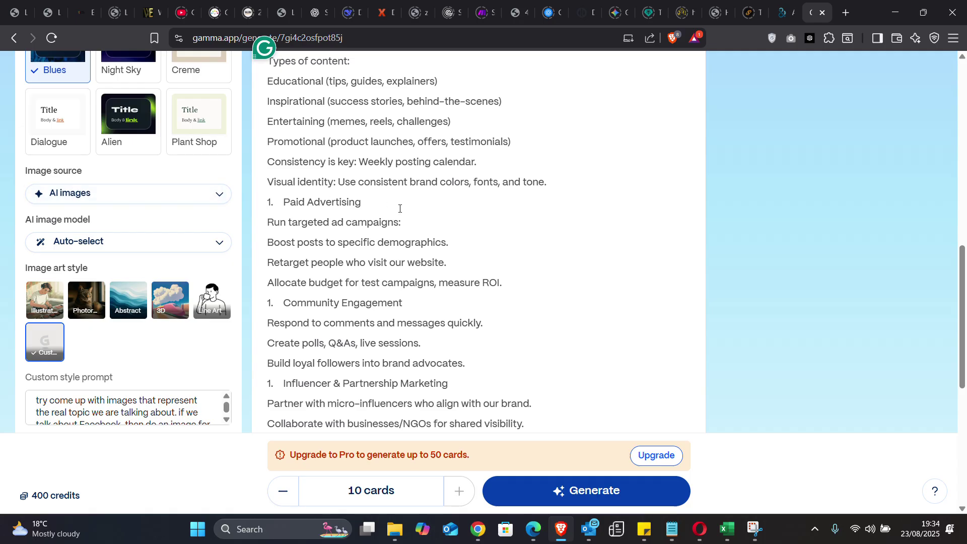
- Look over the available image sources and select AI images for the presentation
{"action": "left_click", "coordinate": [124, 196]}
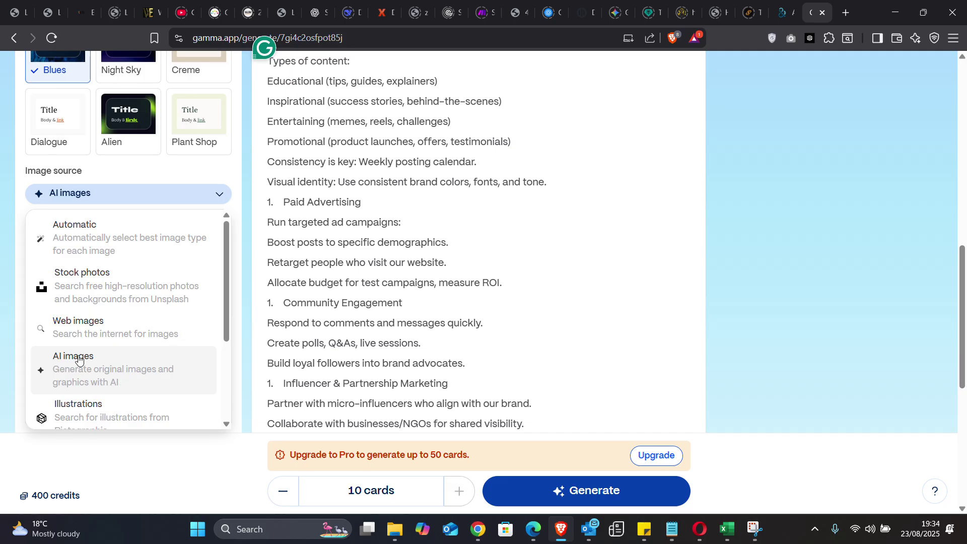
{"action": "scroll", "coordinate": [121, 375], "scroll_direction": "down", "scroll_amount": 3}
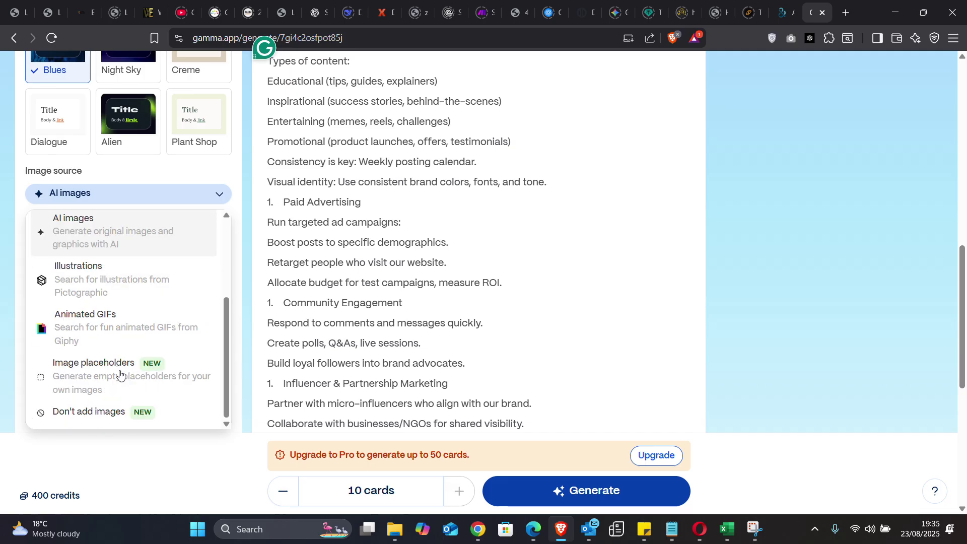
{"action": "scroll", "coordinate": [119, 375], "scroll_direction": "up", "scroll_amount": 3}
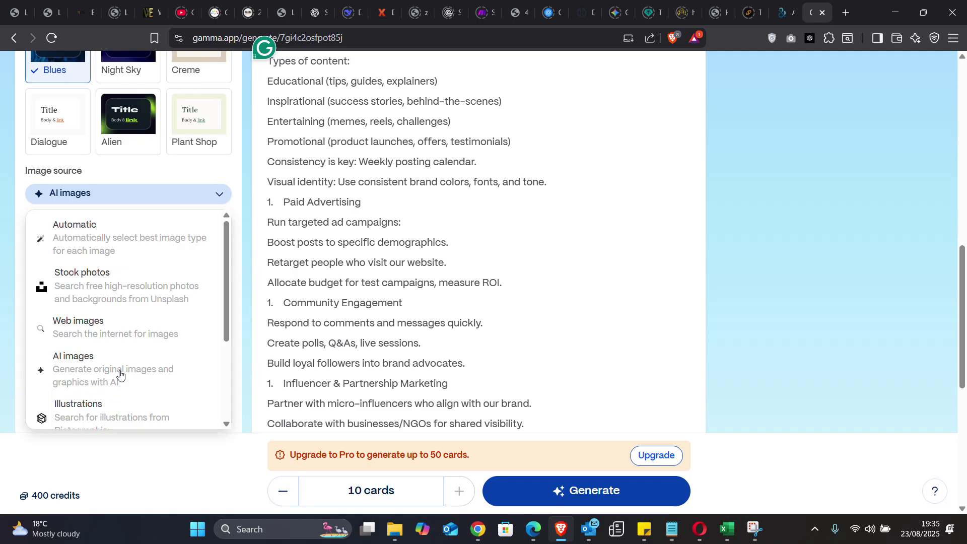
{"action": "scroll", "coordinate": [120, 377], "scroll_direction": "down", "scroll_amount": 3}
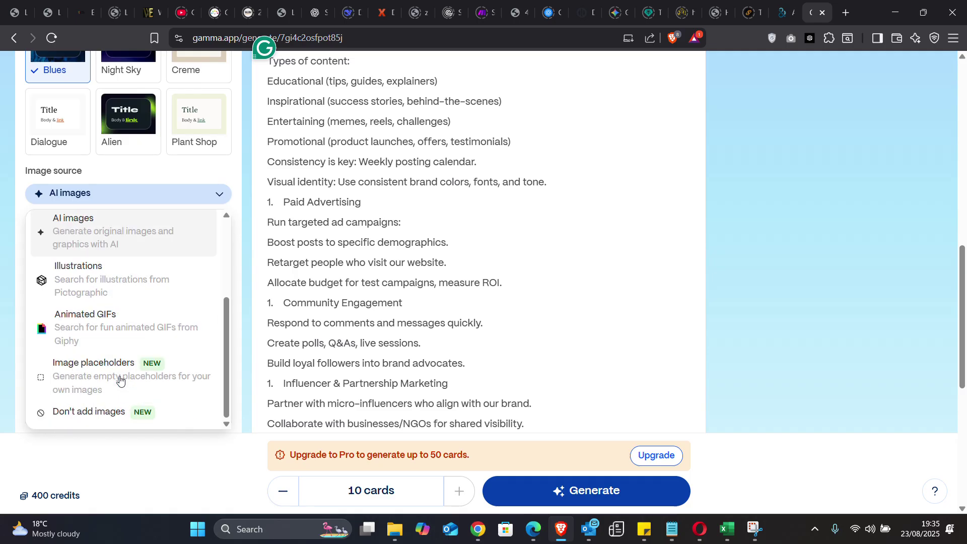
{"action": "scroll", "coordinate": [120, 377], "scroll_direction": "up", "scroll_amount": 3}
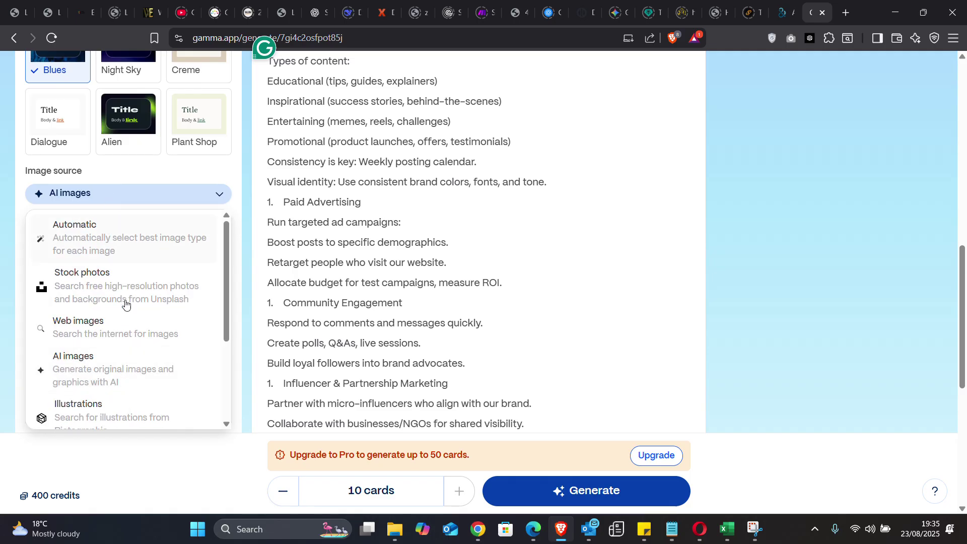
{"action": "left_click", "coordinate": [108, 368]}
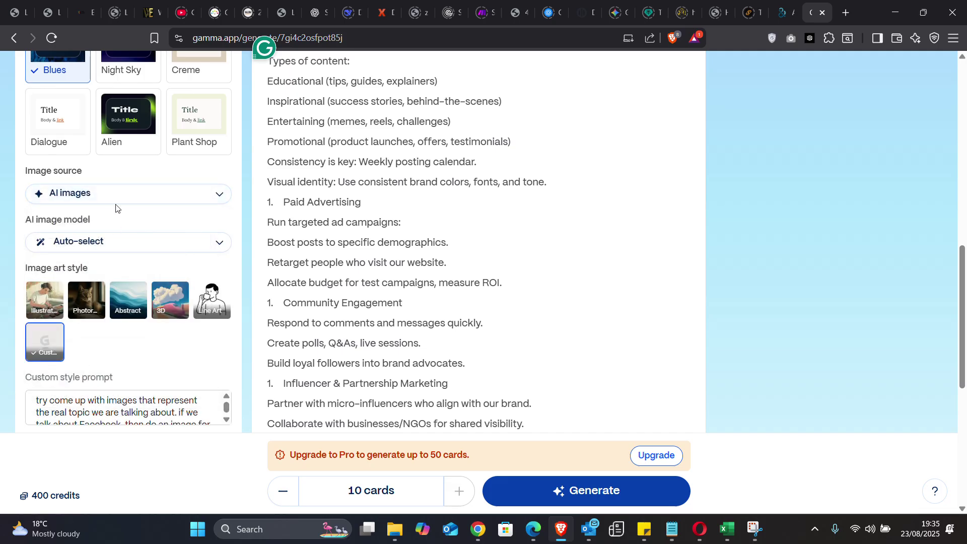
- Look through the basic, advanced and premium AI image models, leaving the model on Auto-select
{"action": "left_click", "coordinate": [151, 246]}
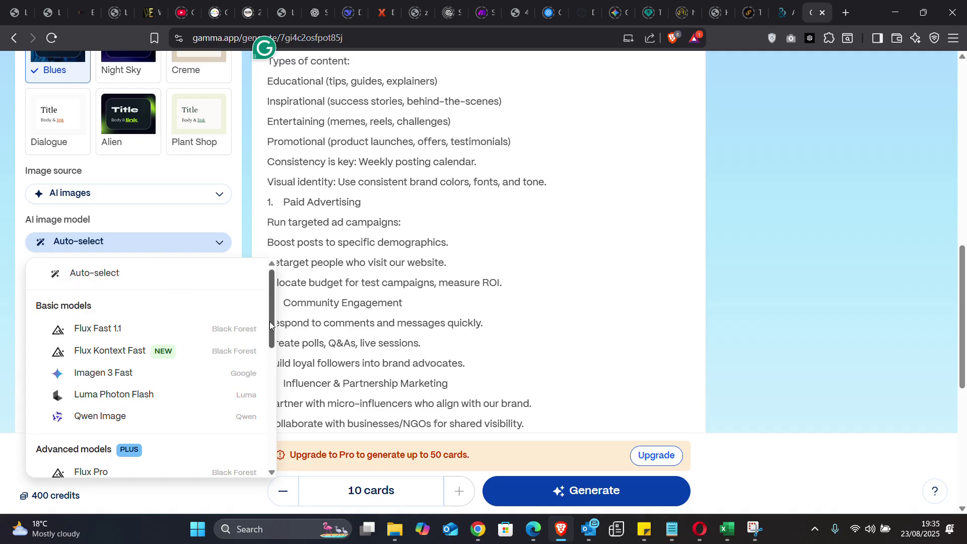
{"action": "left_click_drag", "start_coordinate": [269, 321], "coordinate": [274, 433]}
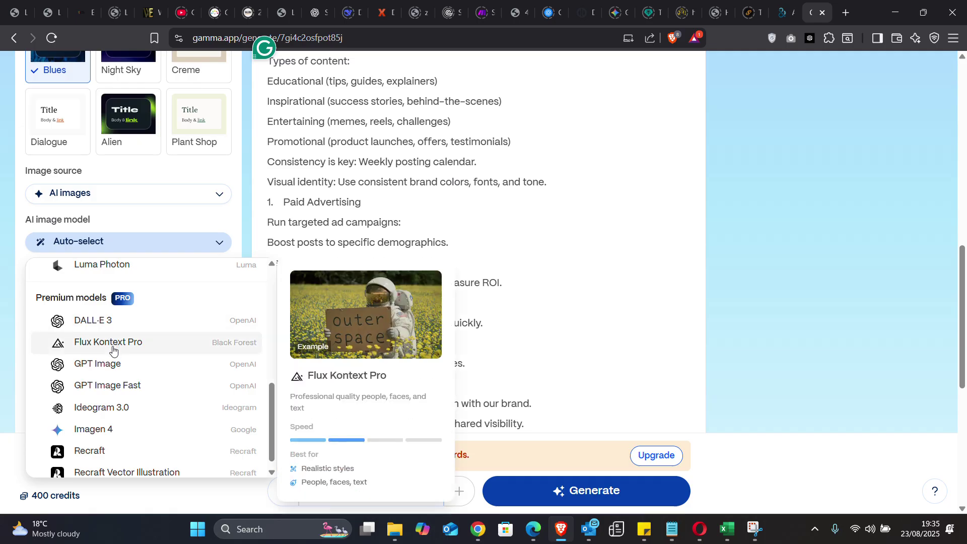
{"action": "mouse_move", "coordinate": [110, 366]}
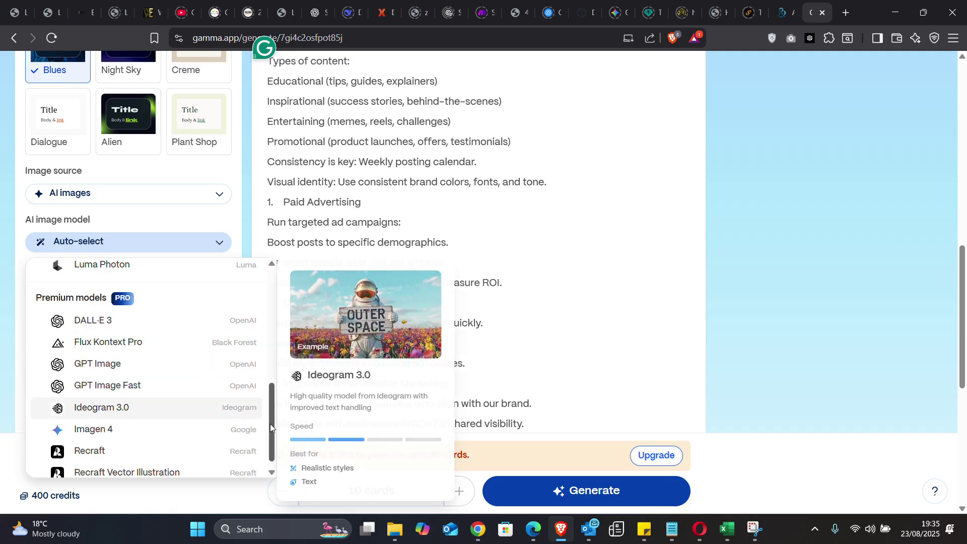
{"action": "left_click_drag", "start_coordinate": [273, 427], "coordinate": [275, 305]}
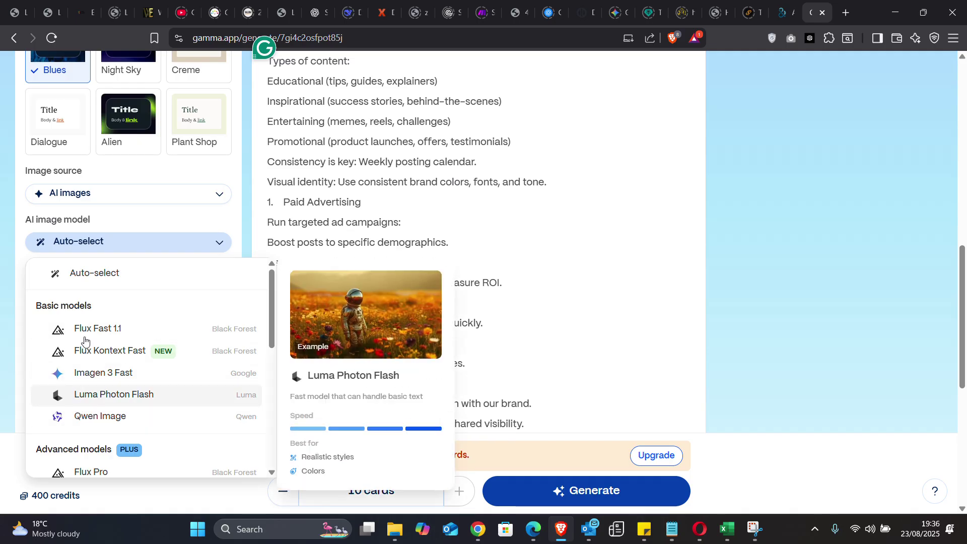
{"action": "left_click", "coordinate": [186, 243]}
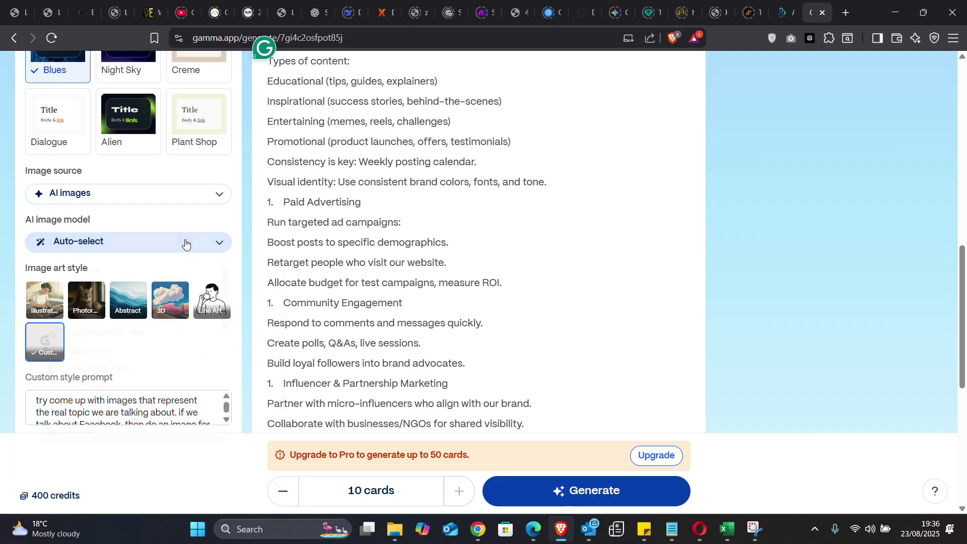
- Read through the custom style prompt that asks for realistic images matching each topic
{"action": "scroll", "coordinate": [146, 346], "scroll_direction": "down", "scroll_amount": 1}
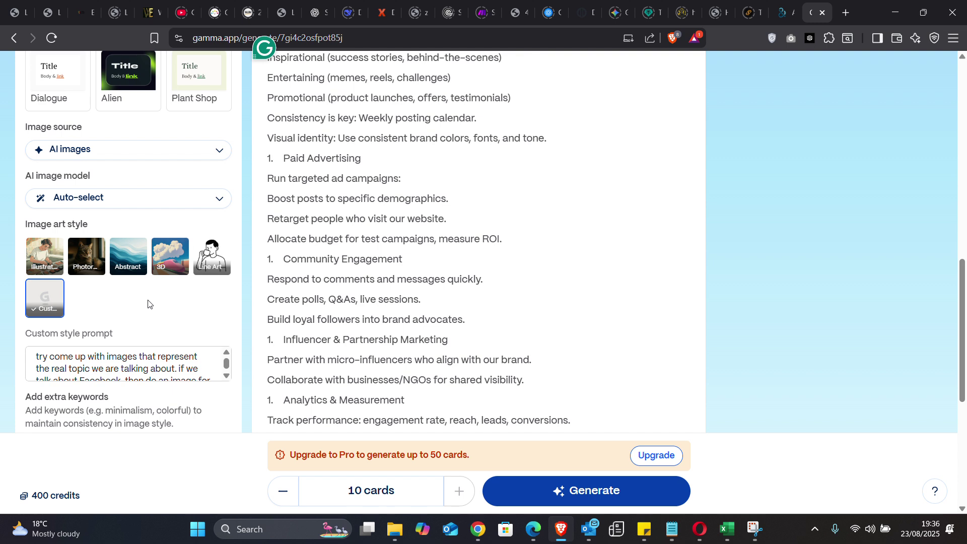
{"action": "scroll", "coordinate": [169, 298], "scroll_direction": "down", "scroll_amount": 2}
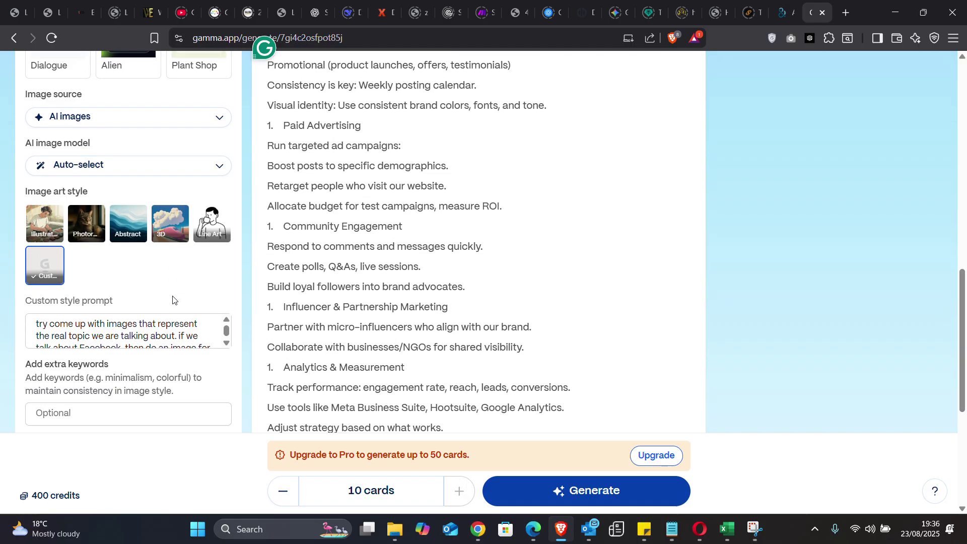
{"action": "left_click", "coordinate": [98, 257]}
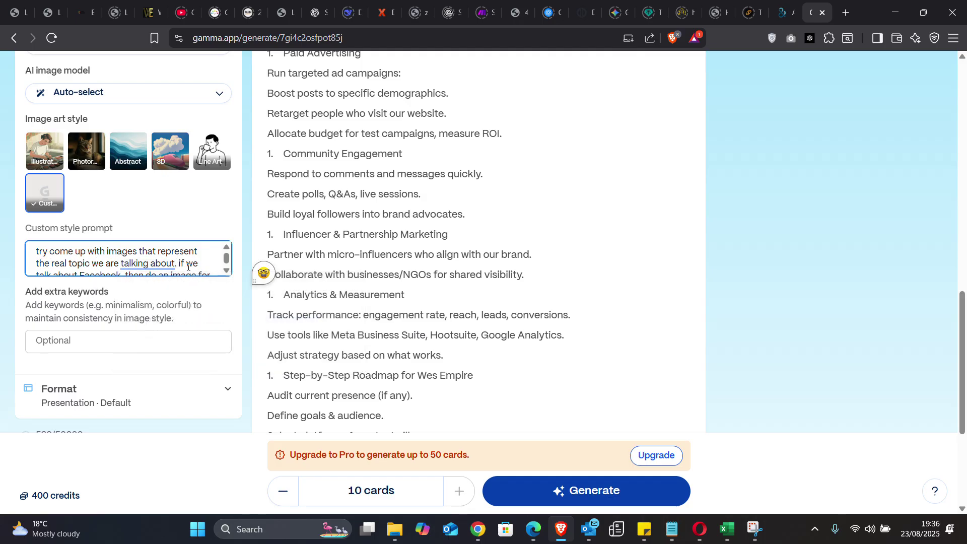
{"action": "scroll", "coordinate": [82, 257], "scroll_direction": "down", "scroll_amount": 2}
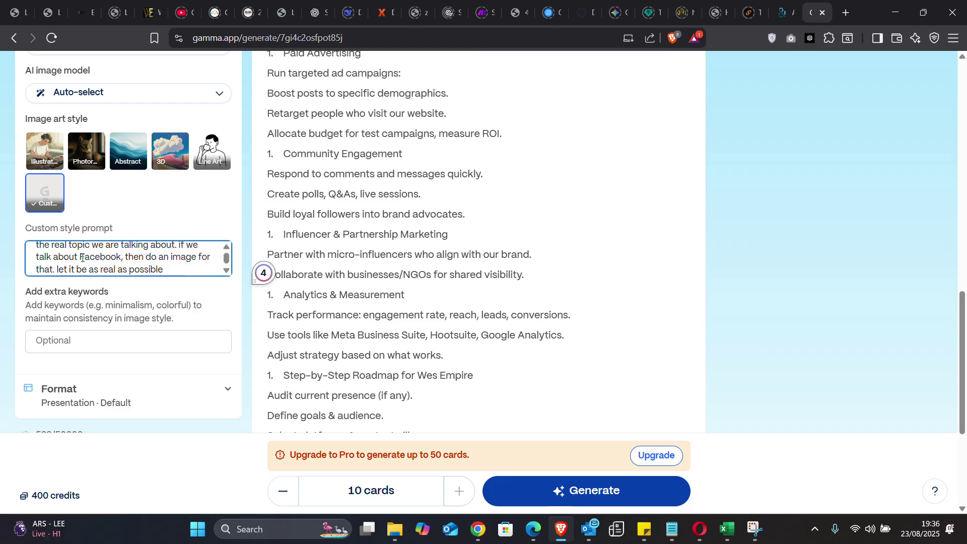
{"action": "scroll", "coordinate": [101, 254], "scroll_direction": "up", "scroll_amount": 3}
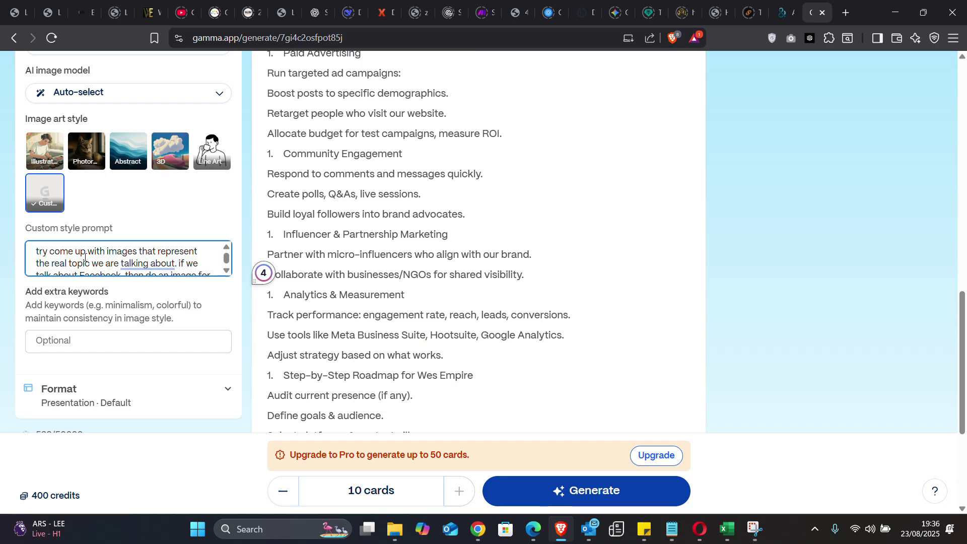
{"action": "scroll", "coordinate": [85, 257], "scroll_direction": "down", "scroll_amount": 2}
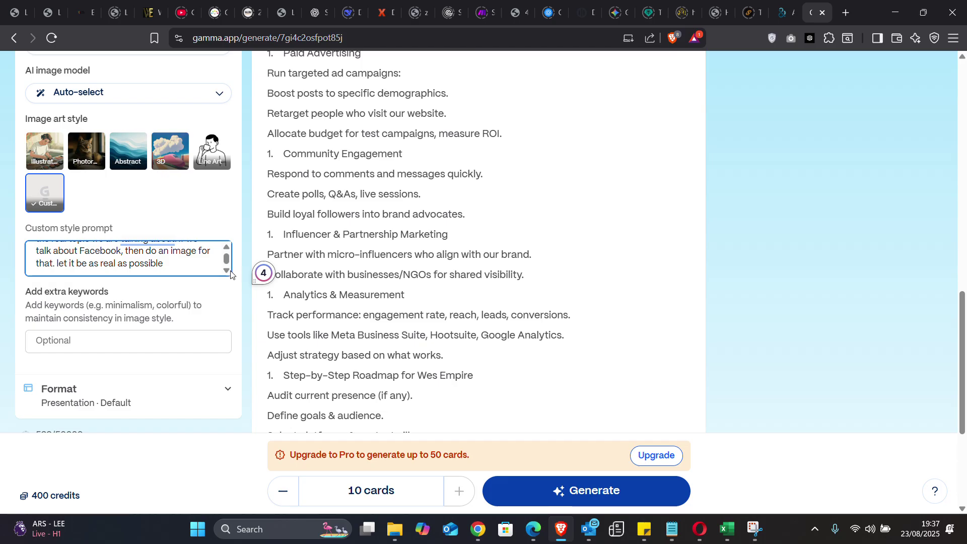
{"action": "scroll", "coordinate": [228, 259], "scroll_direction": "up", "scroll_amount": 3}
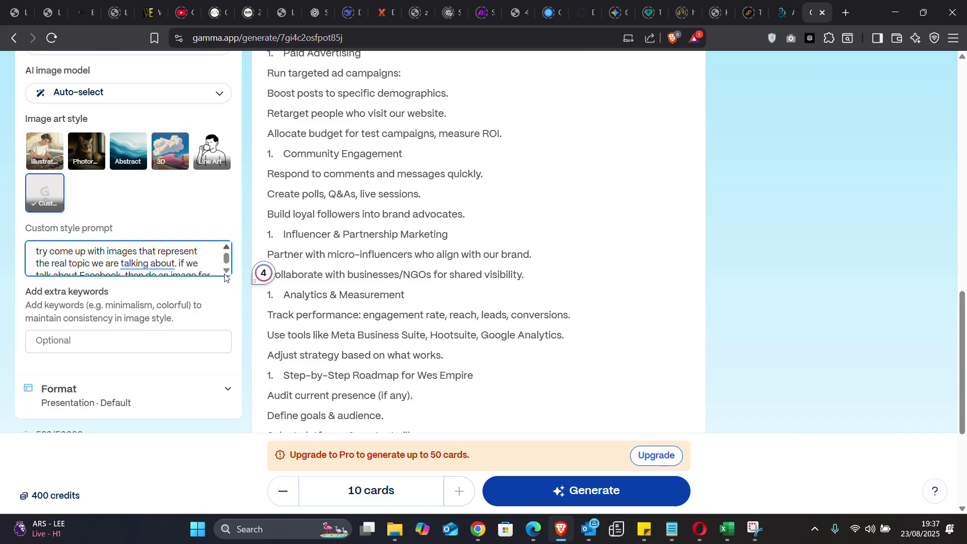
{"action": "scroll", "coordinate": [227, 272], "scroll_direction": "down", "scroll_amount": 2}
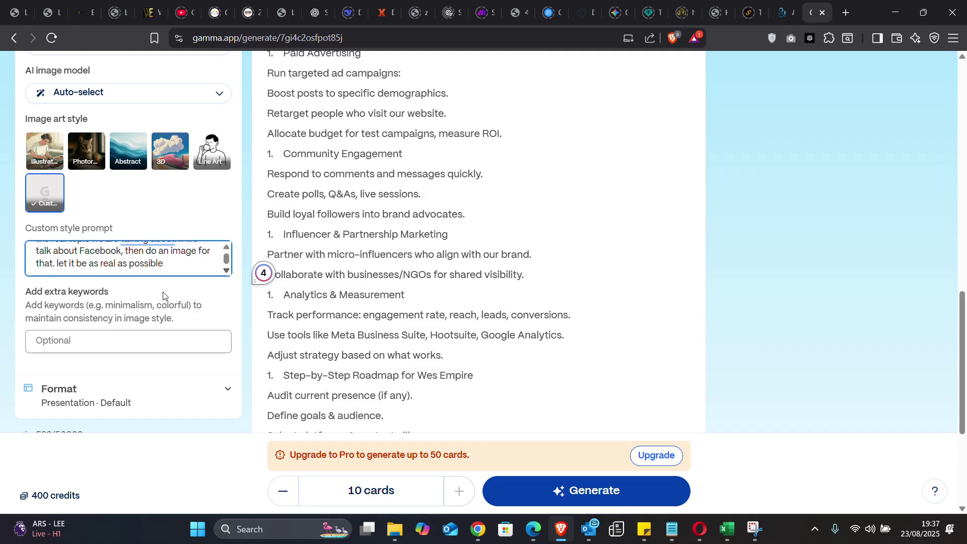
{"action": "scroll", "coordinate": [163, 295], "scroll_direction": "down", "scroll_amount": 1}
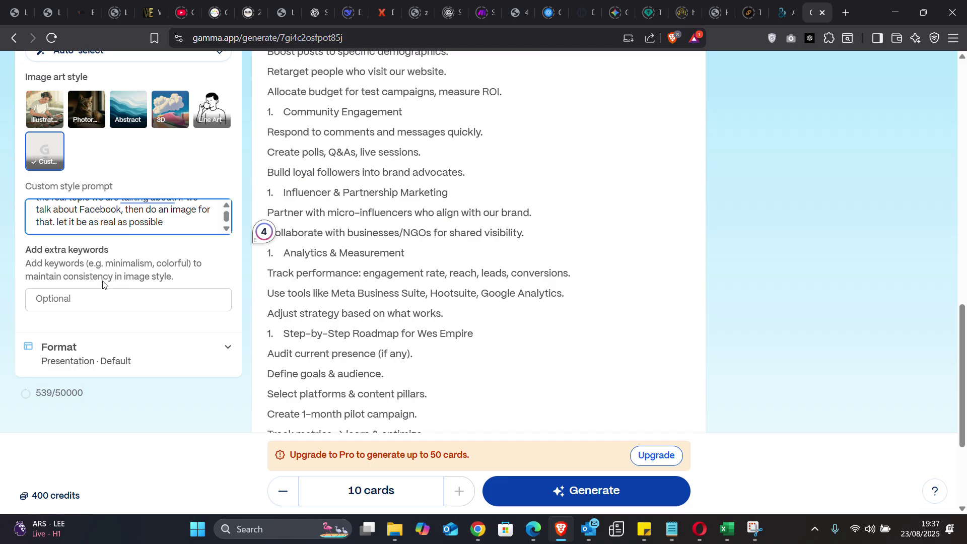
- Check the optional extra keywords field and the available output formats, keeping Presentation with the Default size
{"action": "left_click", "coordinate": [78, 300]}
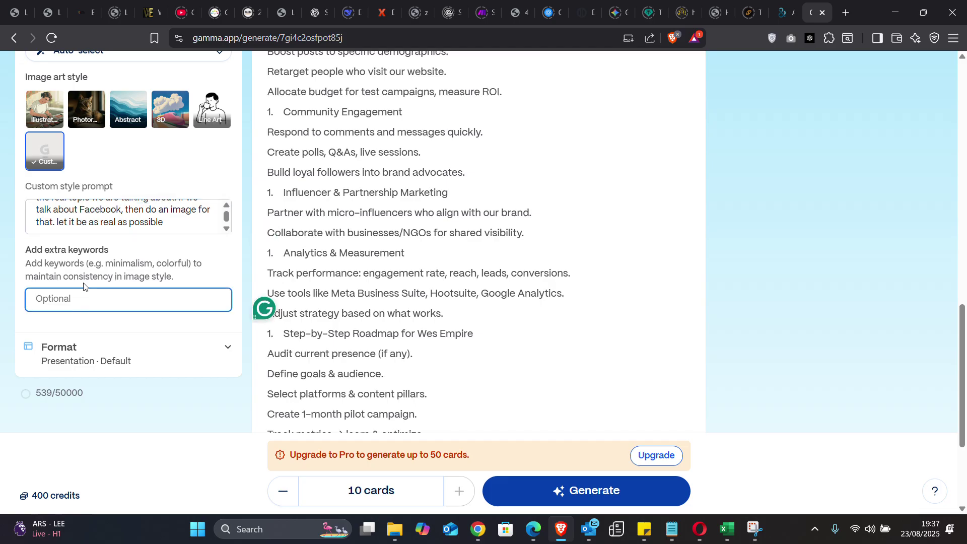
{"action": "scroll", "coordinate": [84, 282], "scroll_direction": "down", "scroll_amount": 2}
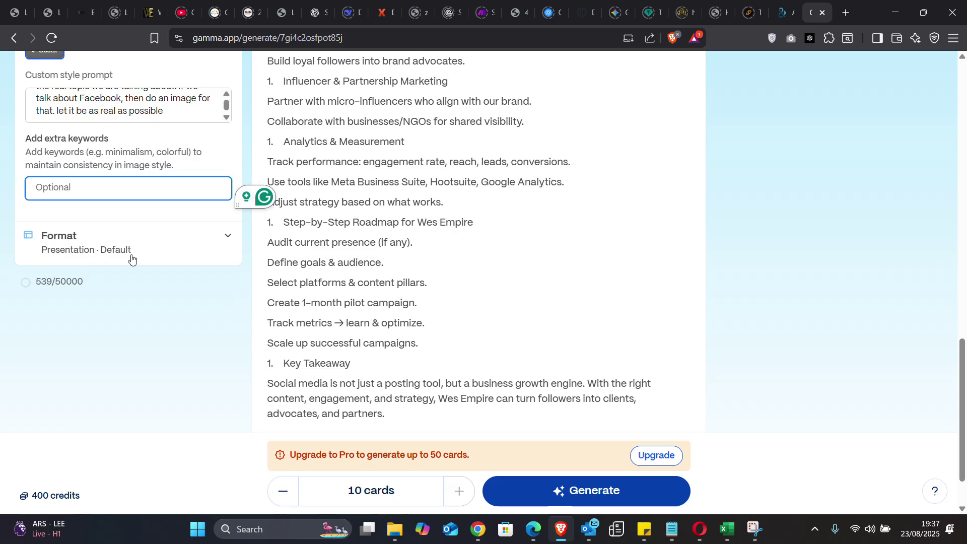
{"action": "left_click", "coordinate": [221, 243]}
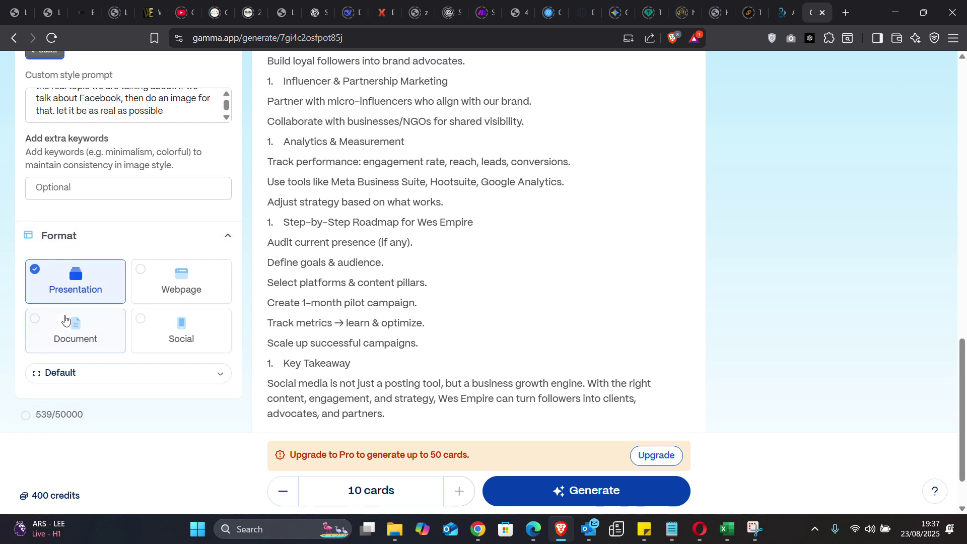
{"action": "left_click", "coordinate": [183, 241]}
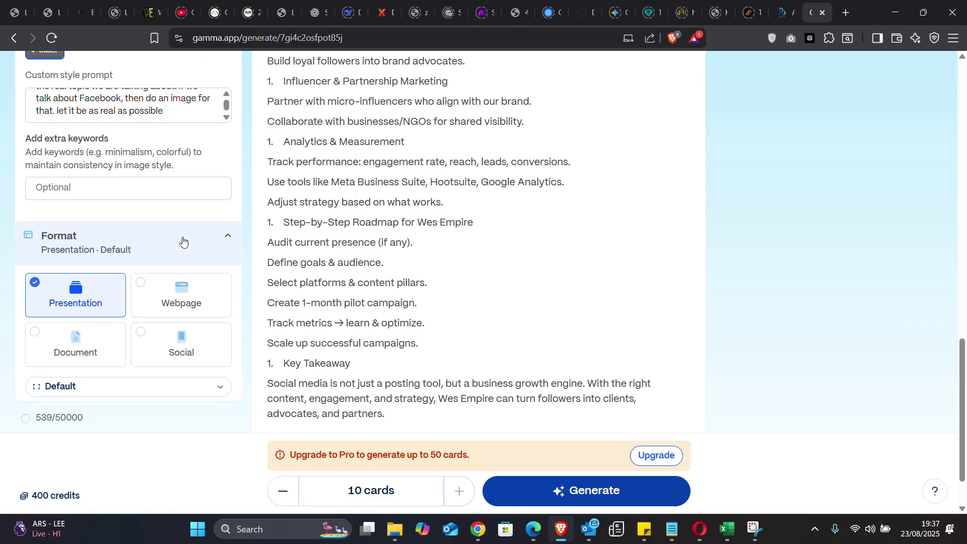
{"action": "left_click", "coordinate": [182, 242]}
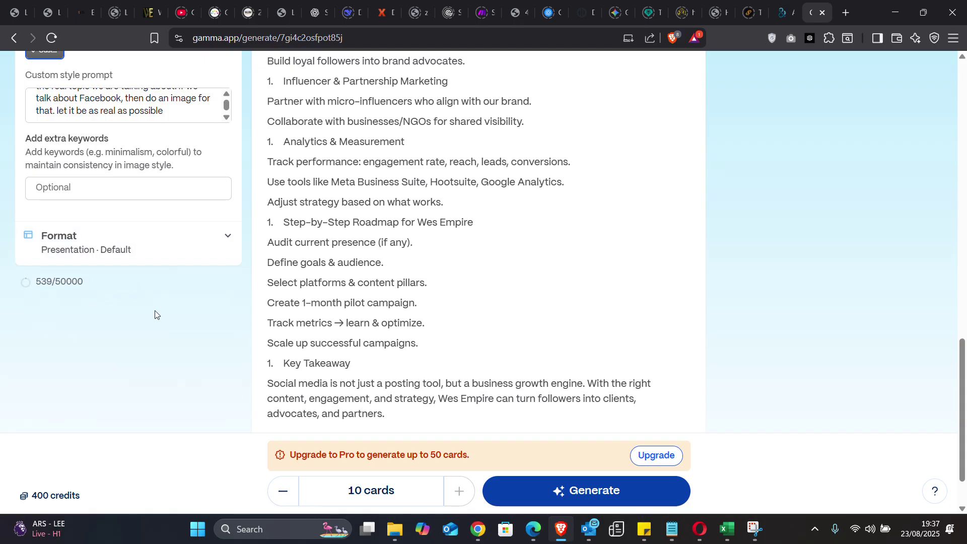
{"action": "mouse_move", "coordinate": [87, 293]}
- Generate the 10-card presentation from the prompt editor's content and settings
{"action": "scroll", "coordinate": [295, 297], "scroll_direction": "up", "scroll_amount": 1}
{"action": "scroll", "coordinate": [296, 297], "scroll_direction": "up", "scroll_amount": 10}
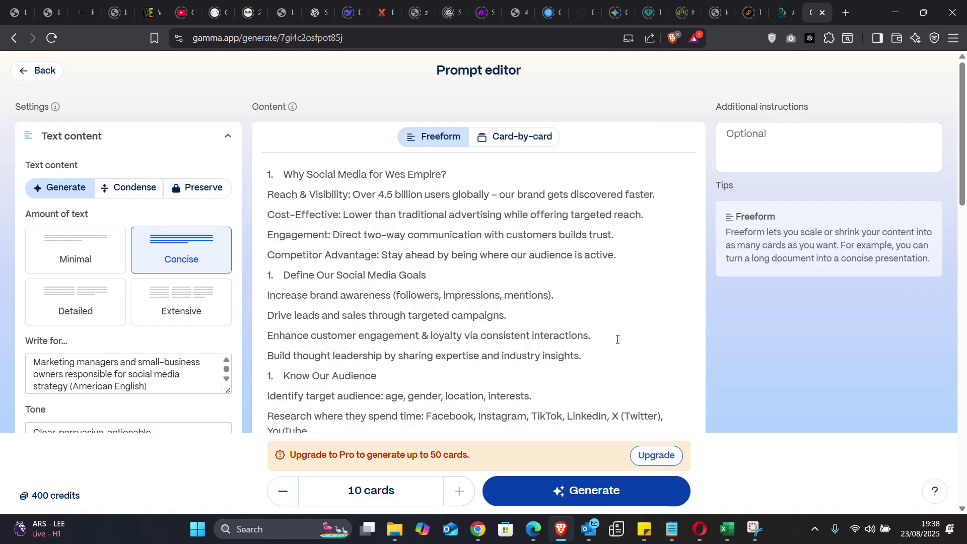
{"action": "left_click", "coordinate": [594, 497]}
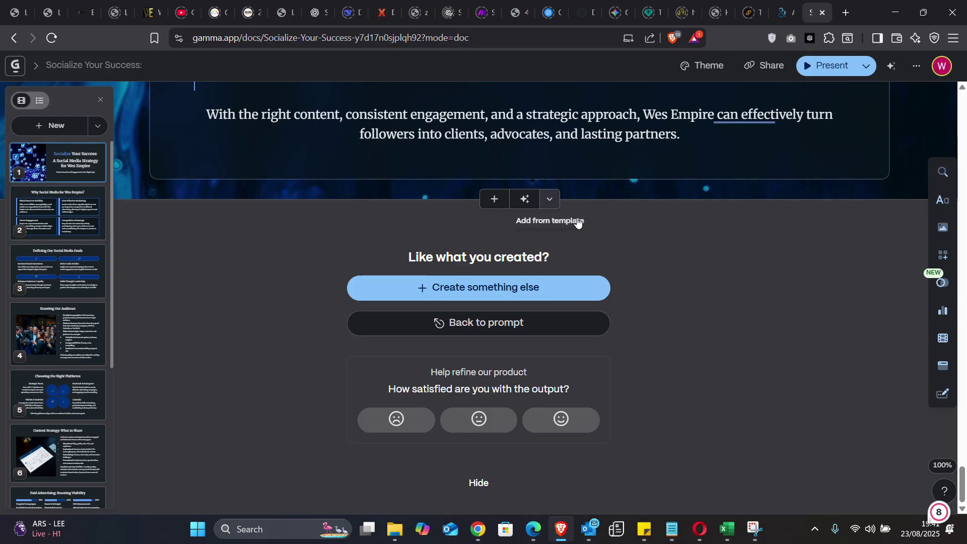
- Return to the title card of the generated presentation and view the "Why Social Media for Wes Empire?" card
{"action": "left_click", "coordinate": [550, 199]}
{"action": "left_click", "coordinate": [891, 191]}
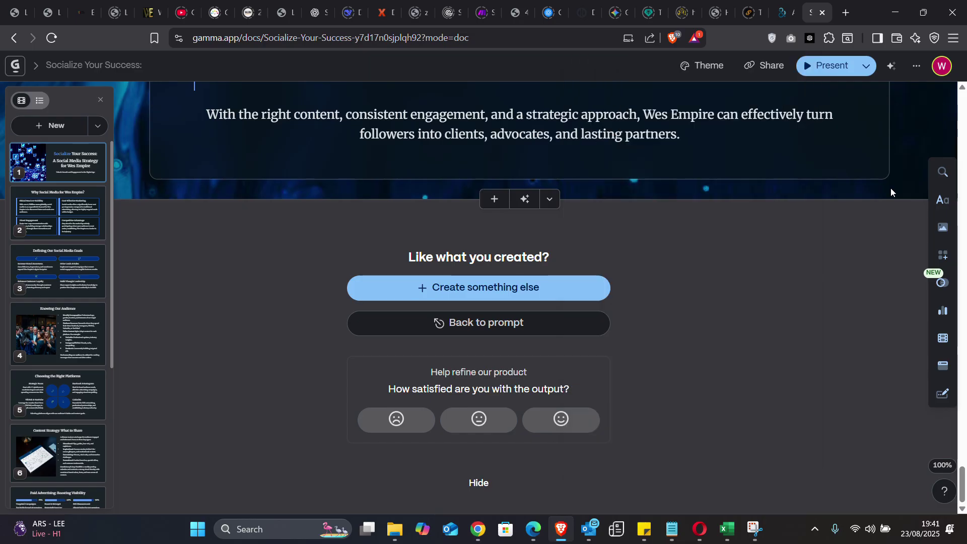
{"action": "scroll", "coordinate": [891, 191], "scroll_direction": "up", "scroll_amount": 20}
{"action": "scroll", "coordinate": [891, 189], "scroll_direction": "up", "scroll_amount": 1}
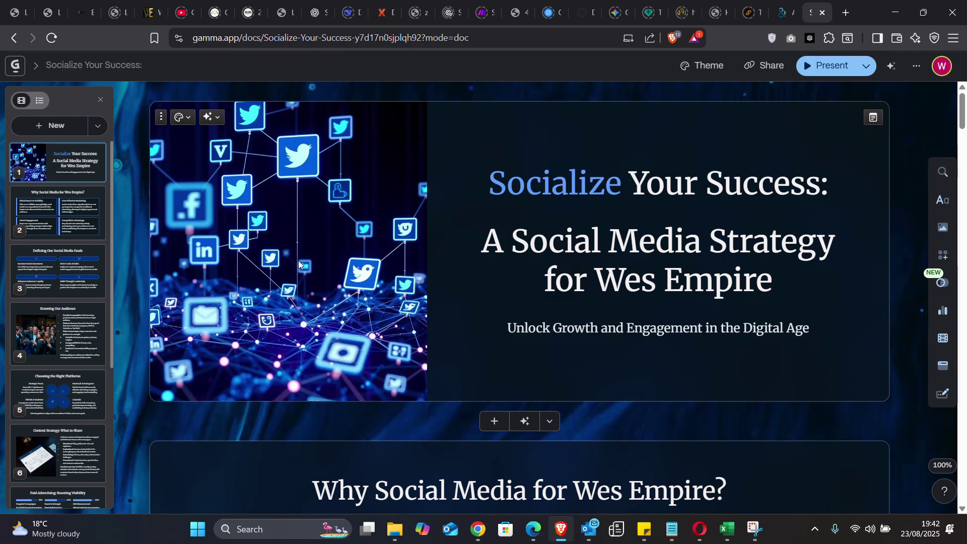
{"action": "scroll", "coordinate": [298, 261], "scroll_direction": "down", "scroll_amount": 5}
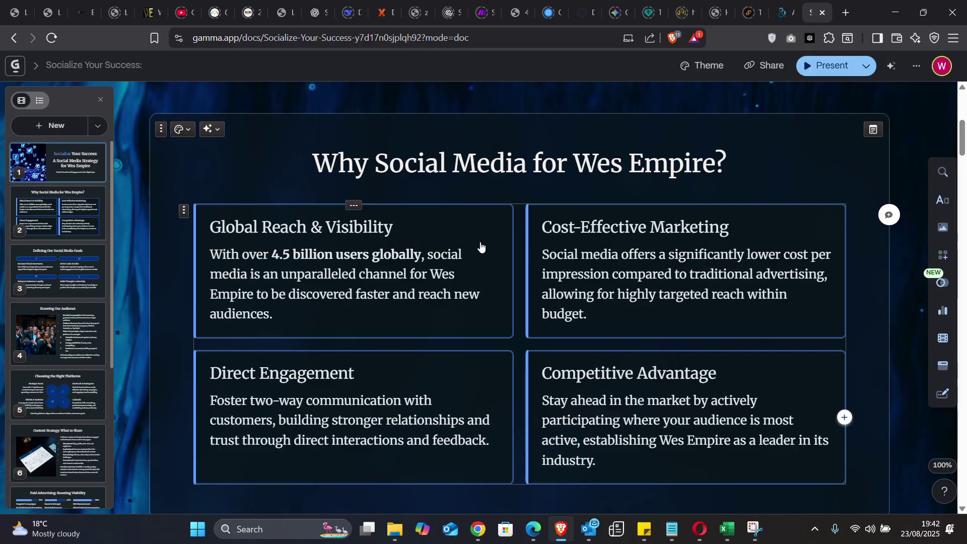
- Compare the "Why Social Media for Wes Empire?" points in the ChatGPT conversation with the matching card in Gamma
{"action": "left_click", "coordinate": [313, 12]}
{"action": "left_click", "coordinate": [347, 326]}
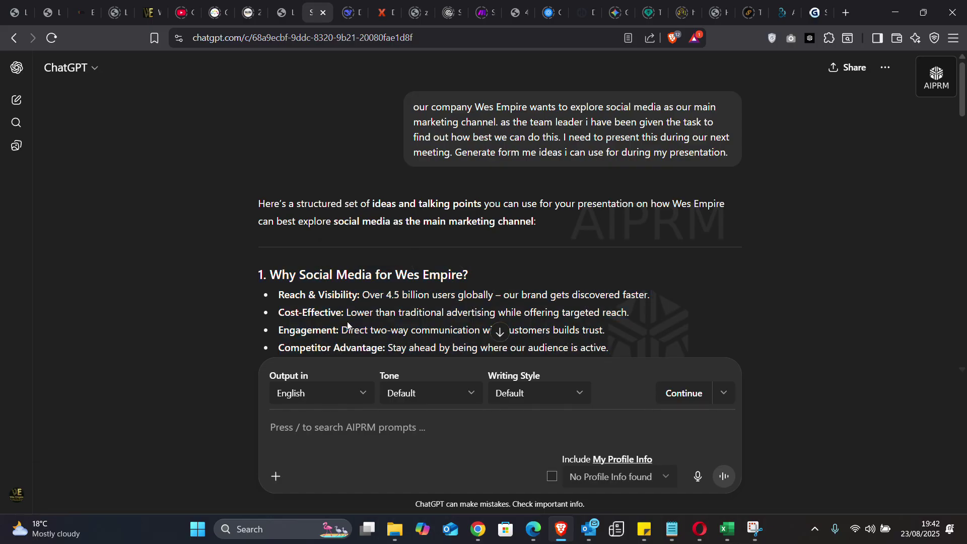
{"action": "scroll", "coordinate": [348, 327], "scroll_direction": "down", "scroll_amount": 1}
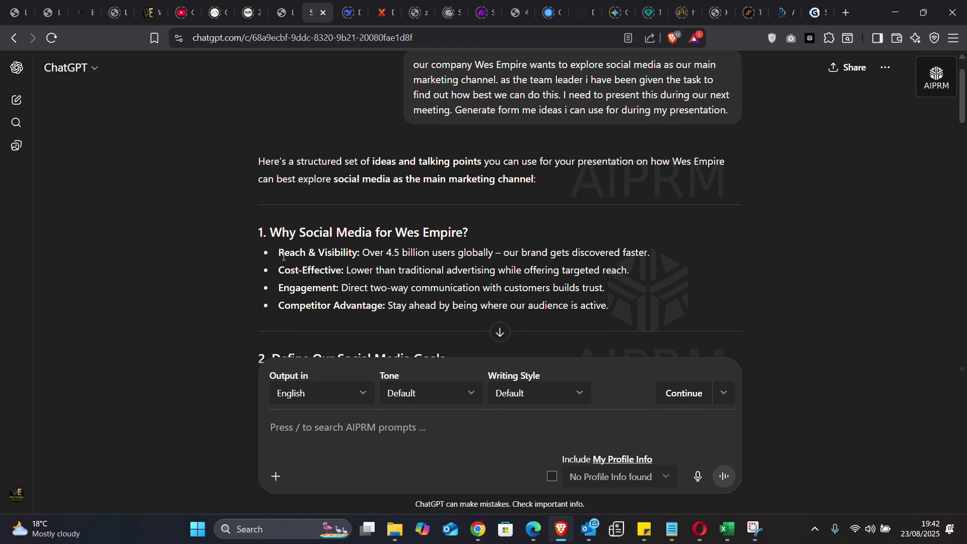
{"action": "left_click_drag", "start_coordinate": [278, 252], "coordinate": [523, 301]}
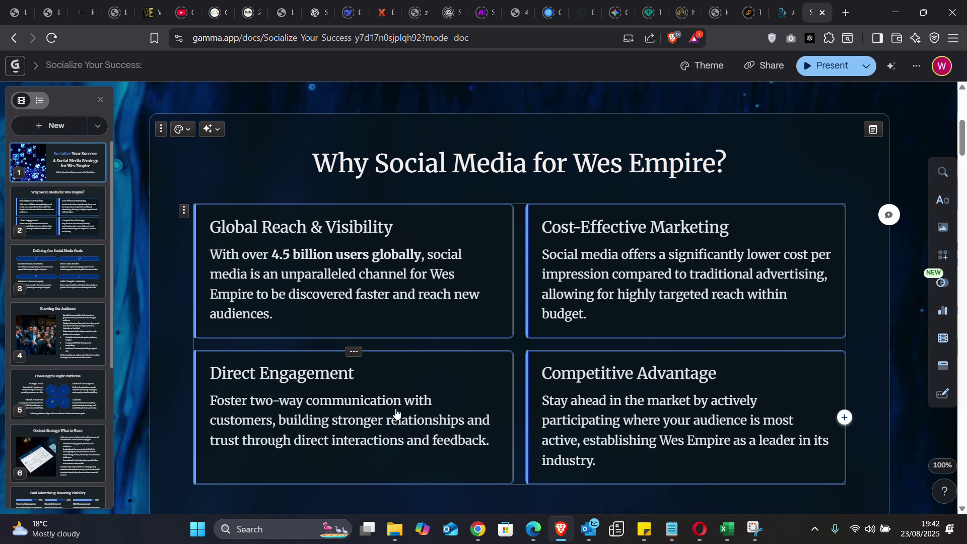
{"action": "left_click", "coordinate": [310, 291]}
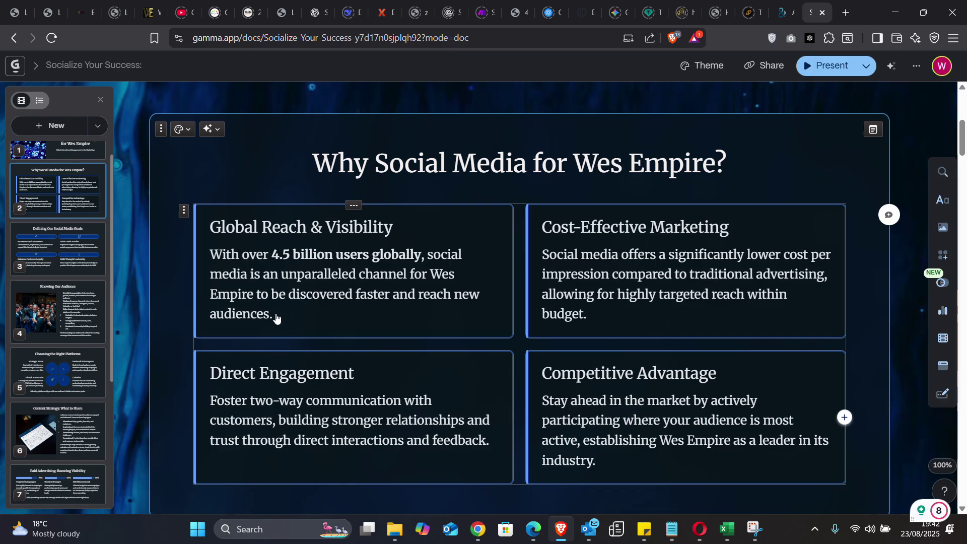
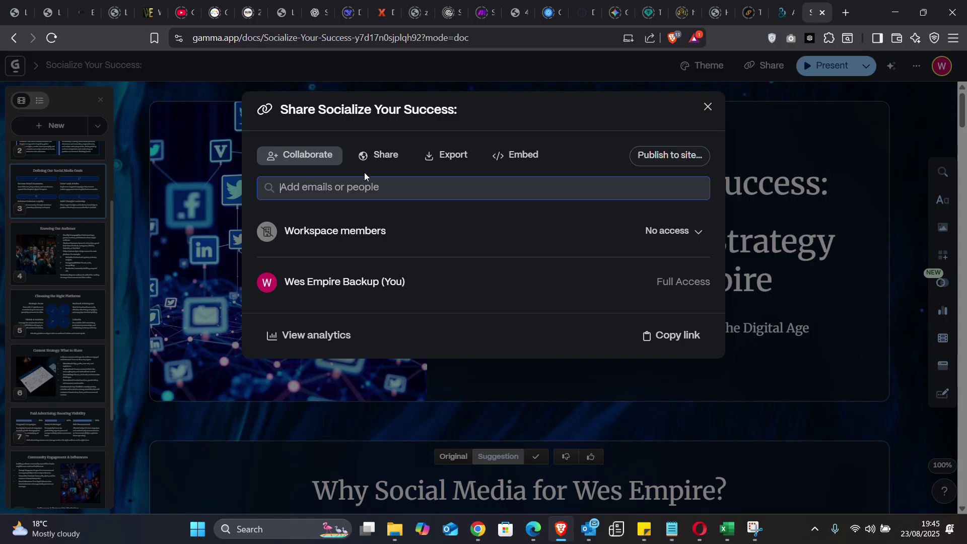
- Examine the presentation's link-sharing settings and its available export formats
{"action": "left_click", "coordinate": [380, 160]}
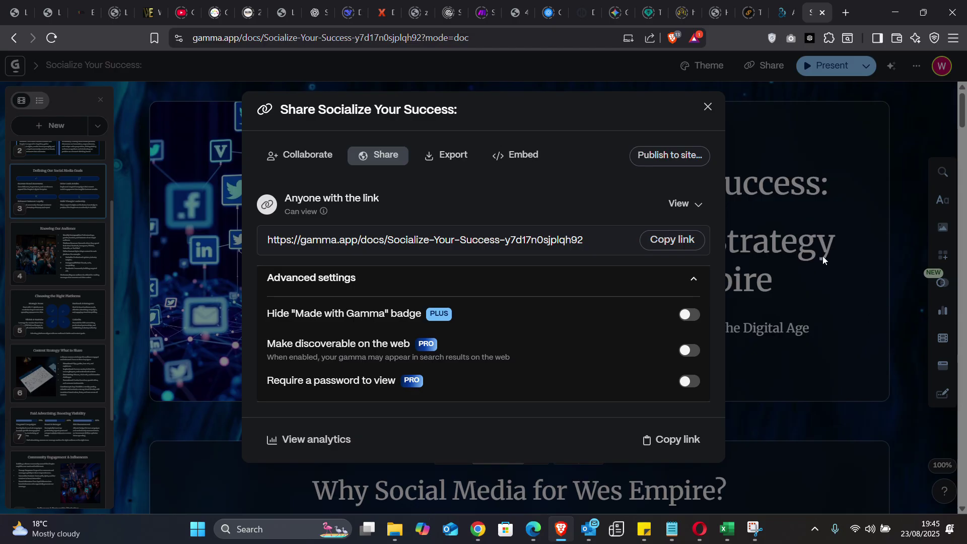
{"action": "left_click", "coordinate": [449, 161]}
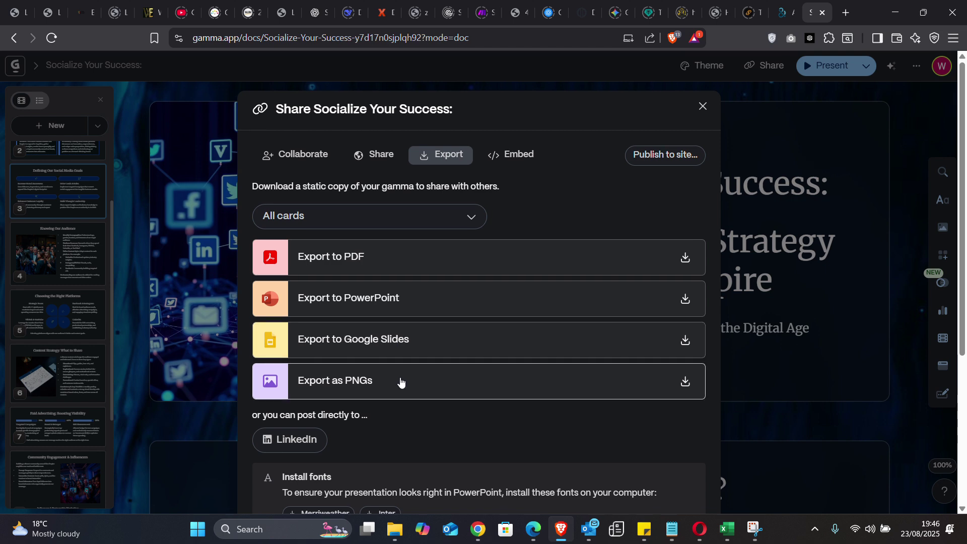
{"action": "scroll", "coordinate": [401, 381], "scroll_direction": "down", "scroll_amount": 2}
{"action": "scroll", "coordinate": [400, 381], "scroll_direction": "up", "scroll_amount": 2}
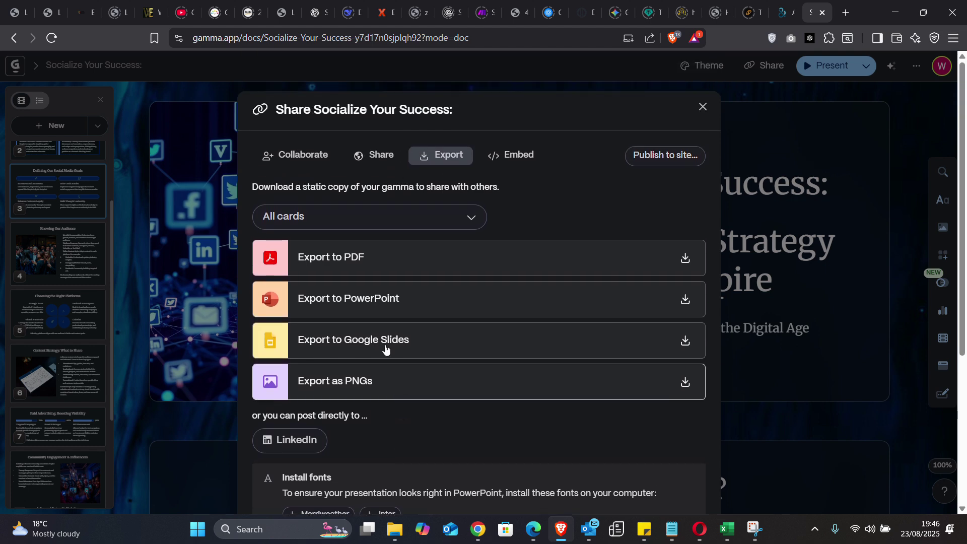
- Export all cards to PowerPoint and to PDF, and open the PDF's manual download link
{"action": "left_click", "coordinate": [686, 301]}
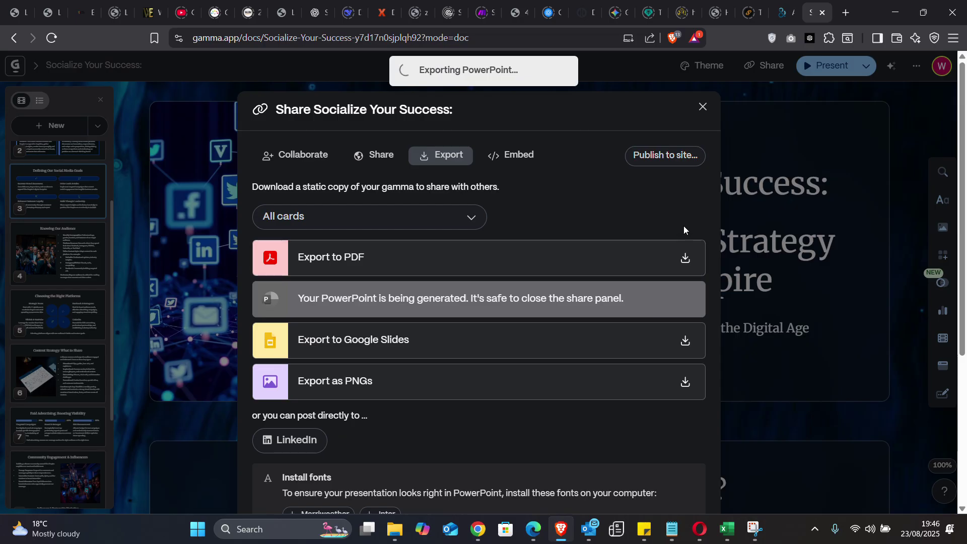
{"action": "left_click", "coordinate": [686, 261]}
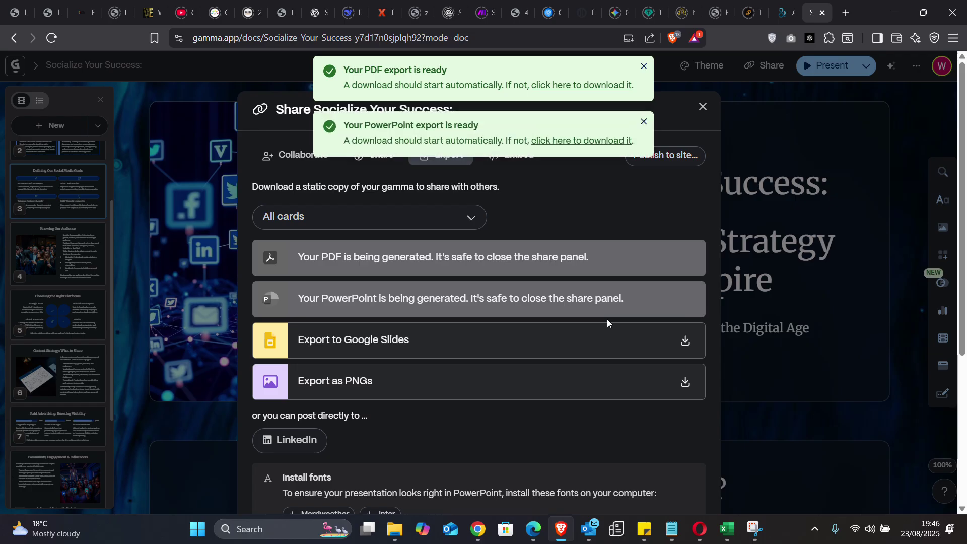
{"action": "left_click", "coordinate": [558, 85]}
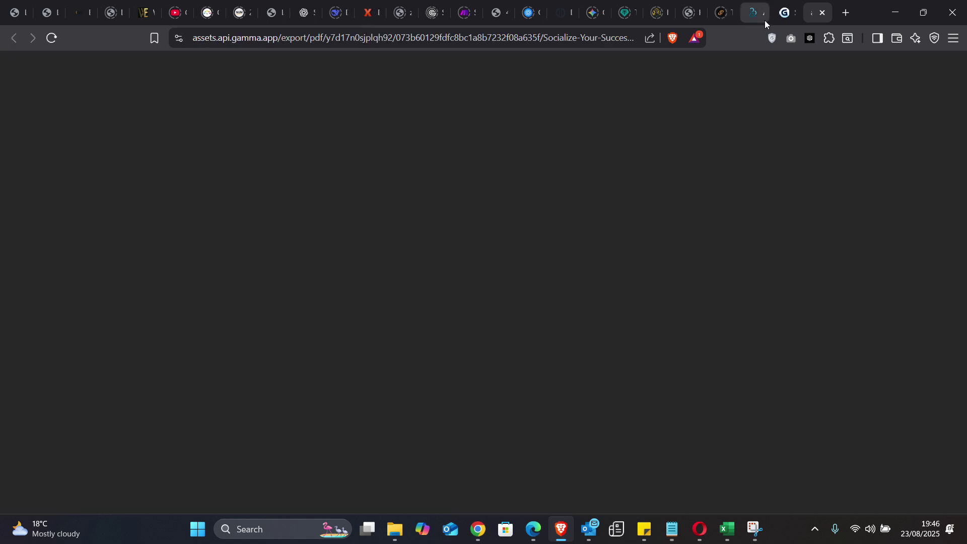
- Download the exported PDF from Gamma and save it as Socialize-Your-Success in the Downloads folder
{"action": "left_click", "coordinate": [787, 13]}
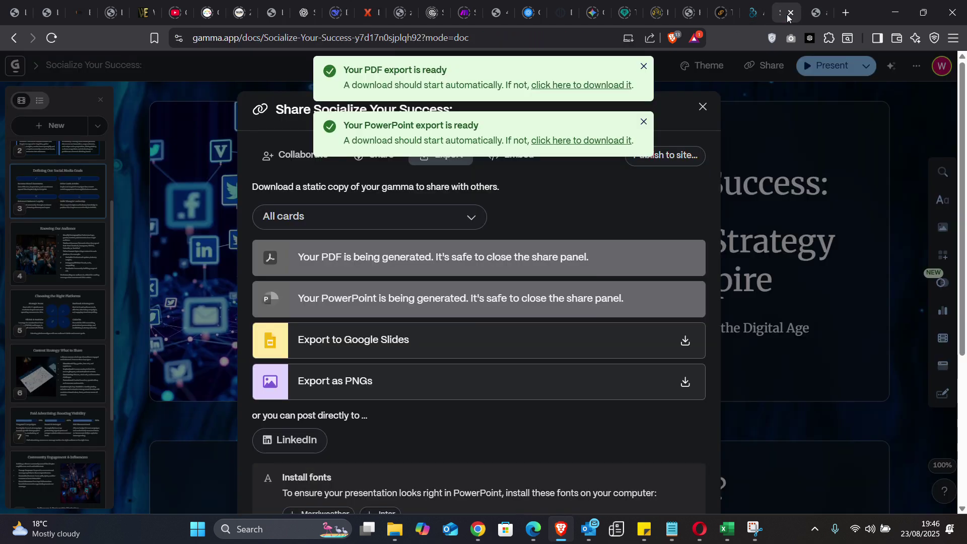
{"action": "left_click", "coordinate": [580, 86]}
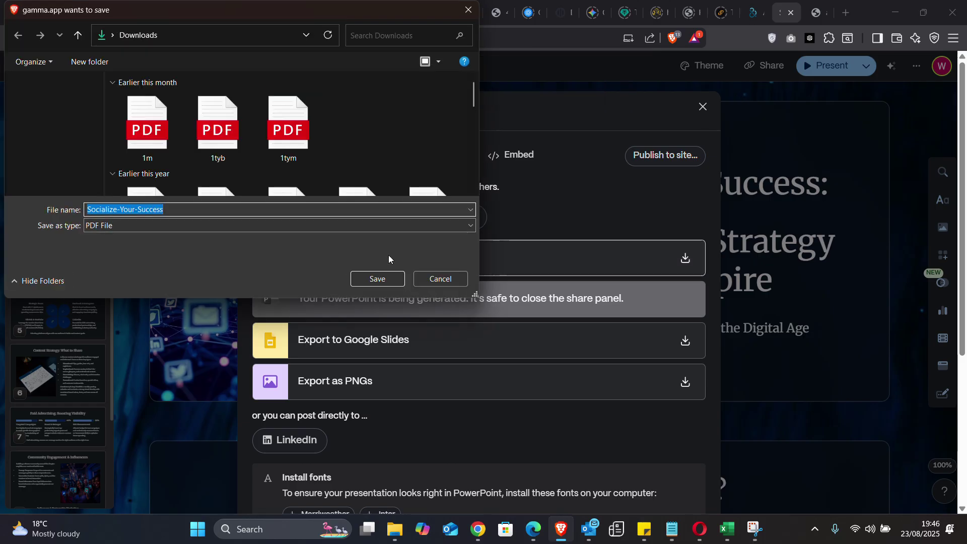
{"action": "left_click", "coordinate": [381, 278]}
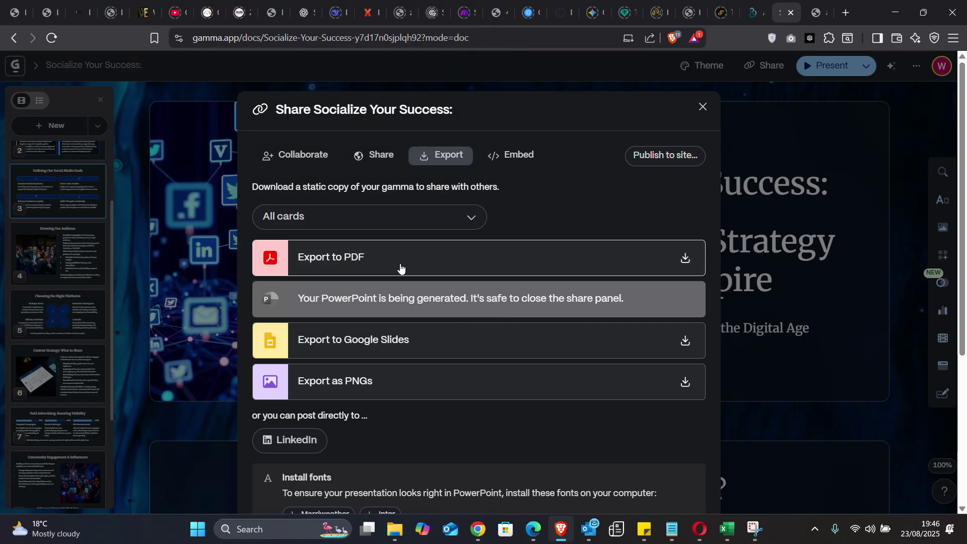
{"action": "left_click", "coordinate": [815, 17]}
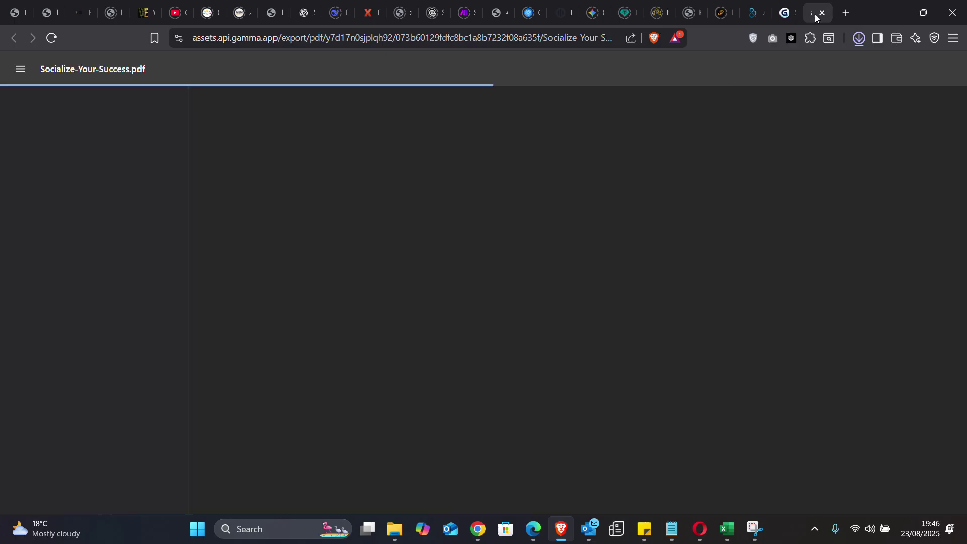
{"action": "left_click", "coordinate": [787, 12]}
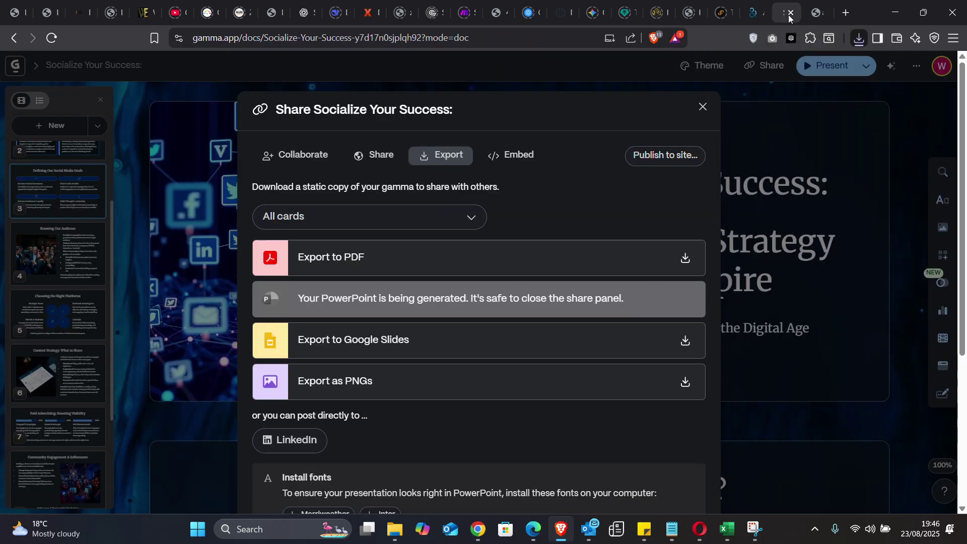
- Open the downloaded Socialize-Your-Success.pdf from the recent downloads and return to the Gamma export options
{"action": "left_click", "coordinate": [856, 43]}
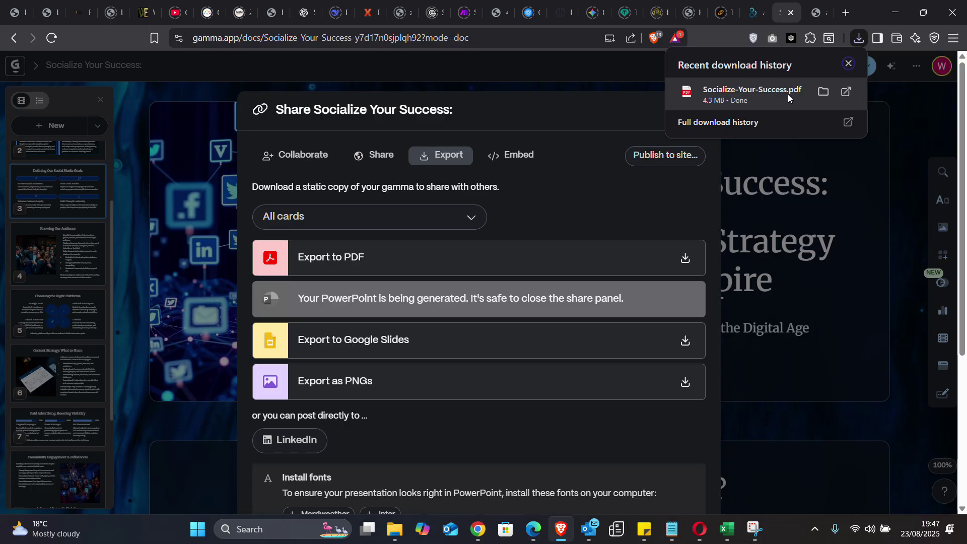
{"action": "left_click", "coordinate": [771, 95]}
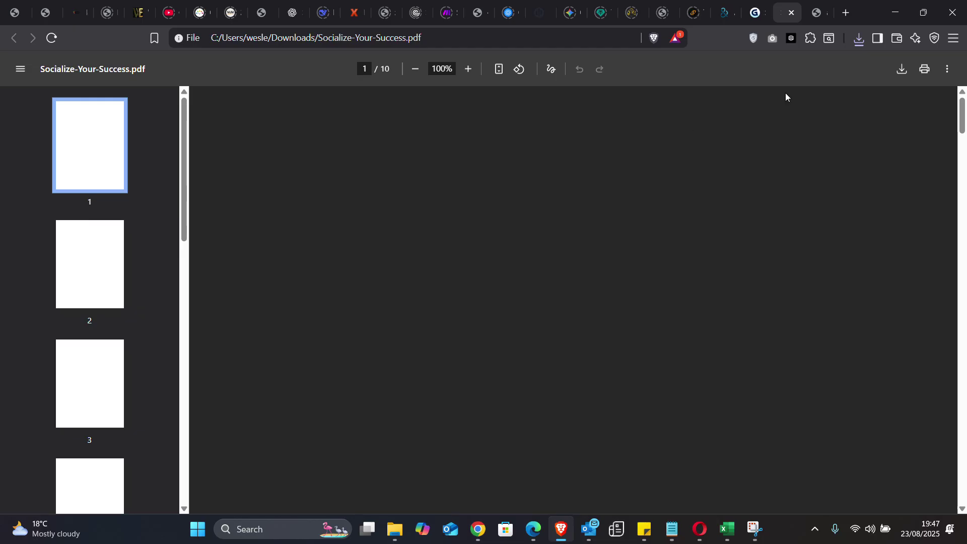
{"action": "left_click", "coordinate": [755, 14]}
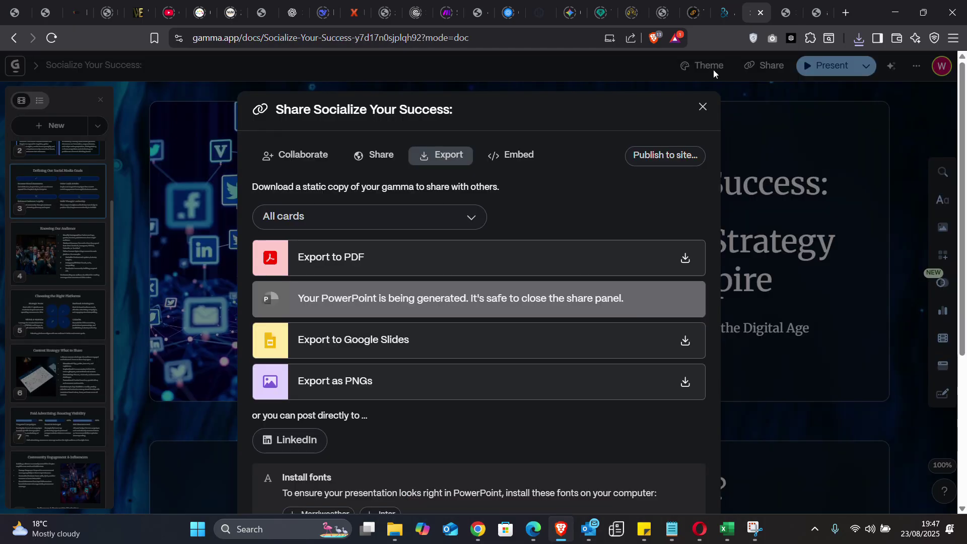
- Export all cards to PDF and PowerPoint again, downloading Socialize-Your-Success.pptx and saving the PDF as Socialize-Your-Success (1) in Downloads
{"action": "left_click", "coordinate": [686, 259]}
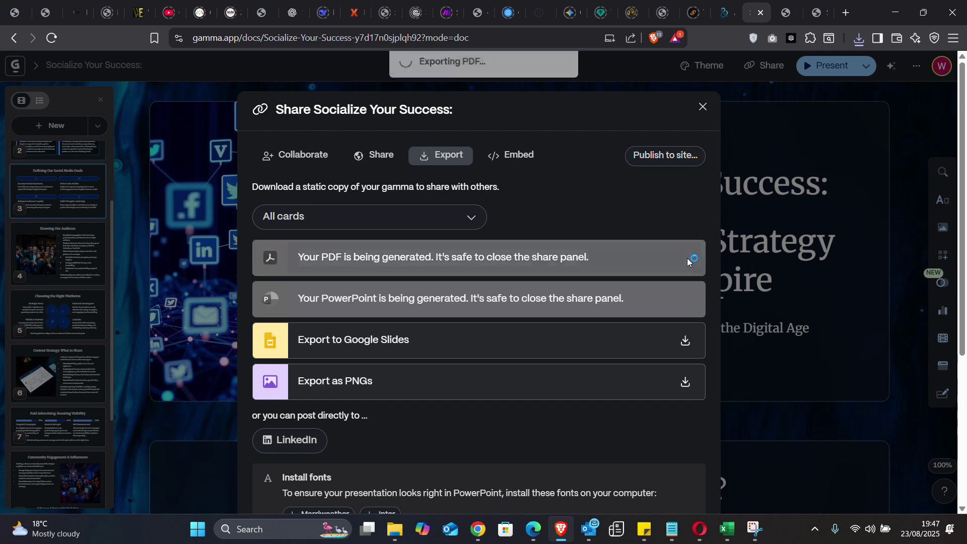
{"action": "left_click", "coordinate": [685, 300]}
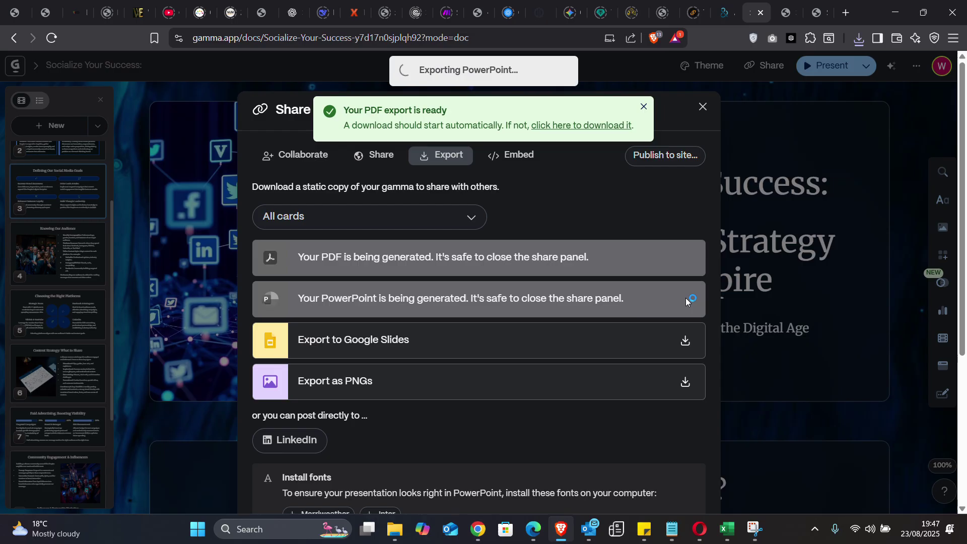
{"action": "left_click", "coordinate": [645, 107]}
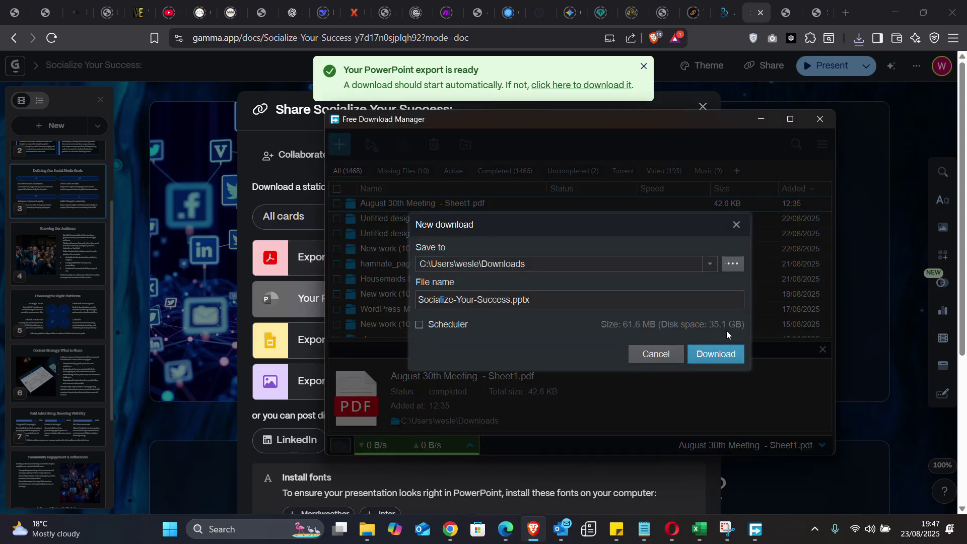
{"action": "left_click", "coordinate": [712, 355]}
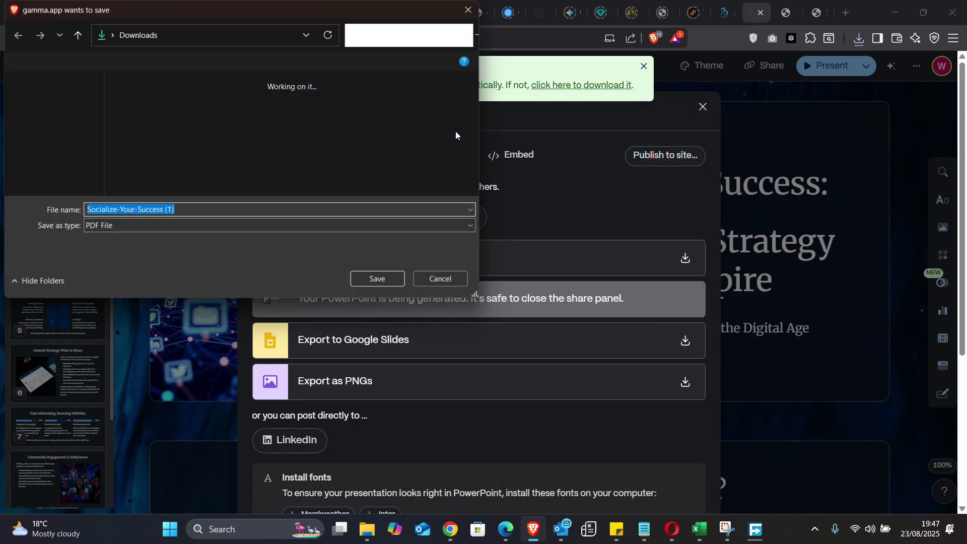
{"action": "left_click", "coordinate": [376, 279]}
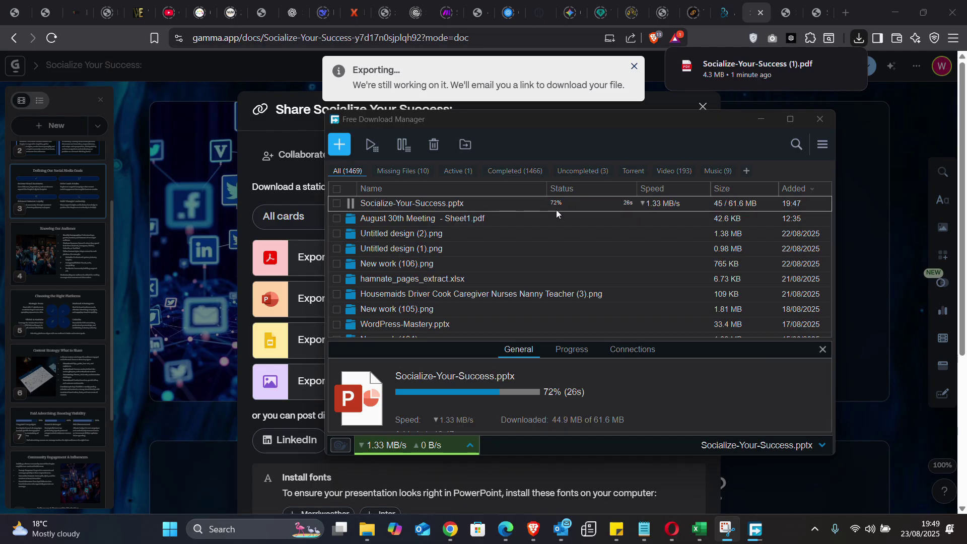
{"action": "mouse_move", "coordinate": [678, 210]}
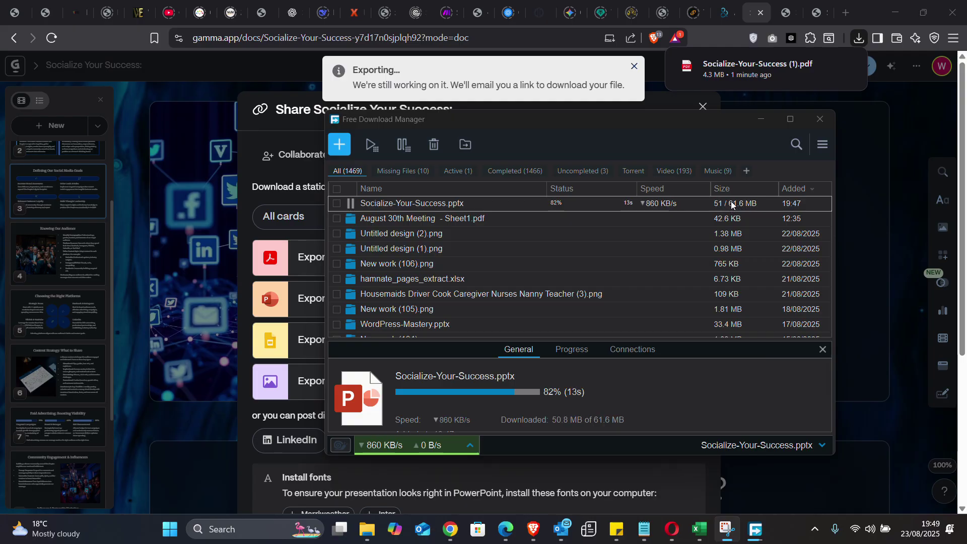
{"action": "left_click", "coordinate": [762, 120]}
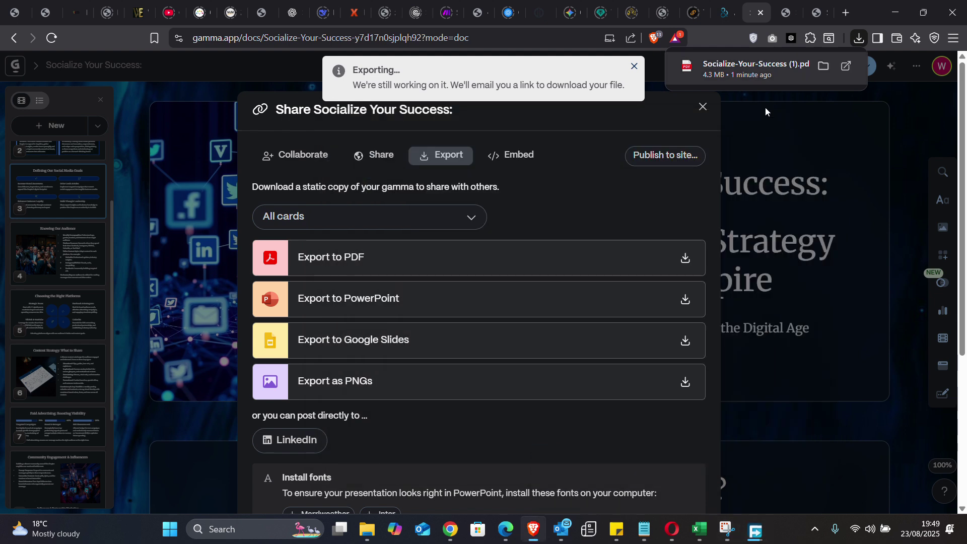
- Examine the pages of the downloaded Socialize-Your-Success.pdf from the title page through to the social media roadmap
{"action": "left_click", "coordinate": [785, 14]}
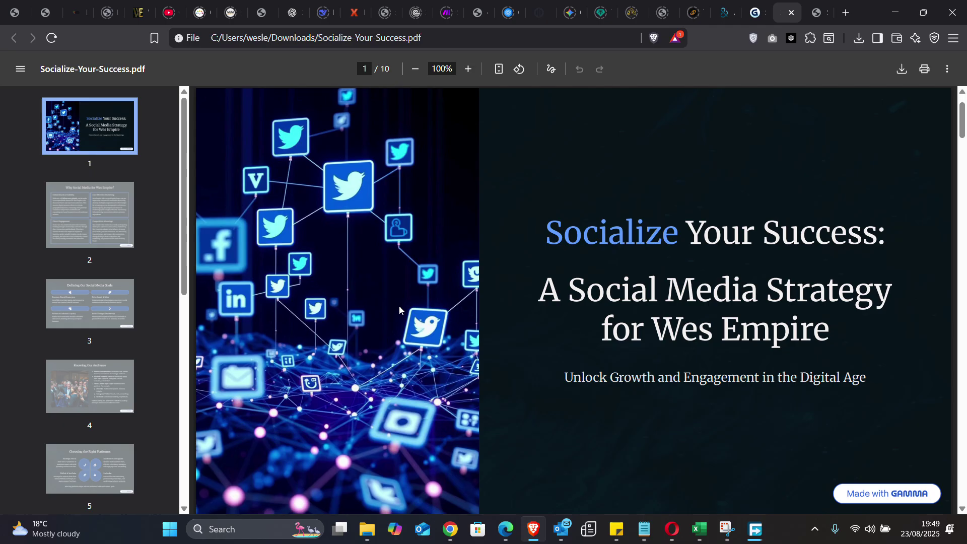
{"action": "scroll", "coordinate": [400, 306], "scroll_direction": "down", "scroll_amount": 8}
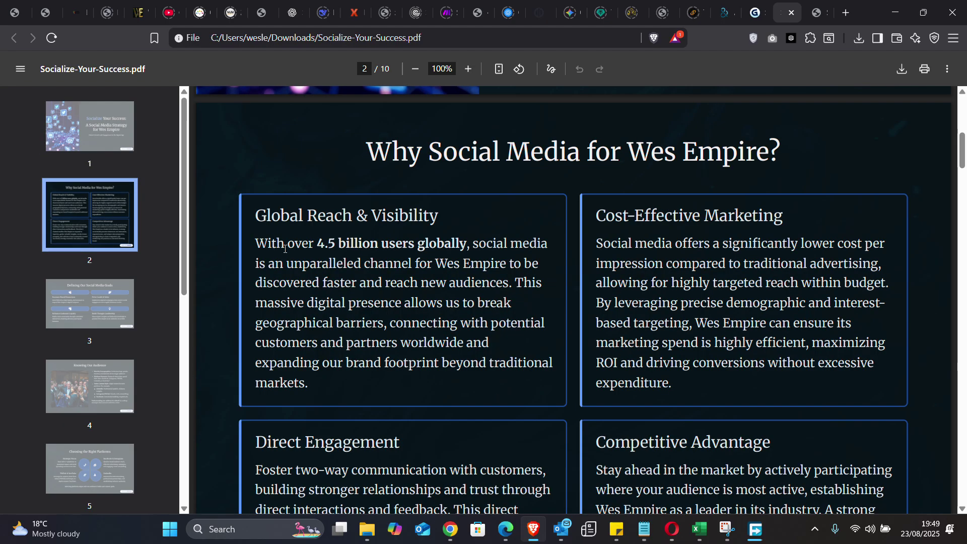
{"action": "scroll", "coordinate": [286, 249], "scroll_direction": "down", "scroll_amount": 10}
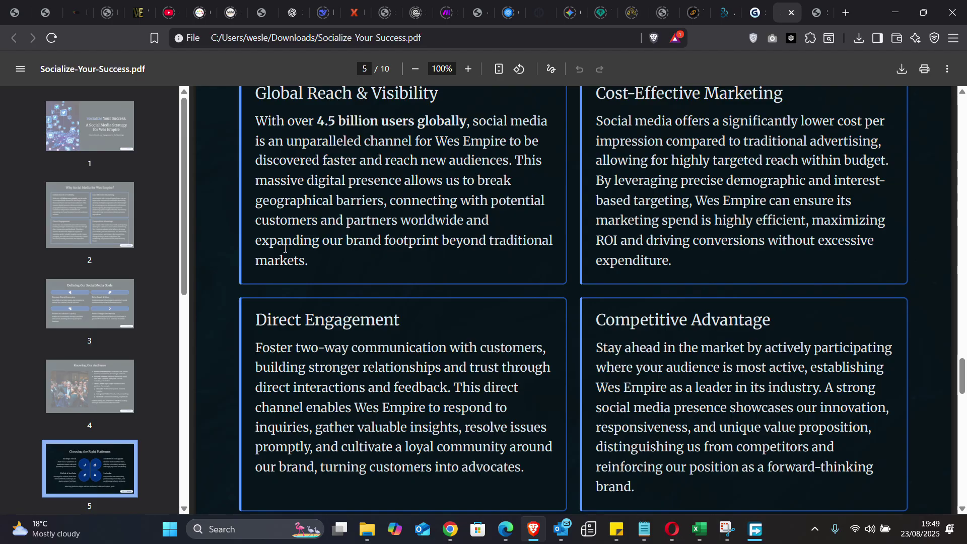
{"action": "left_click", "coordinate": [89, 126]}
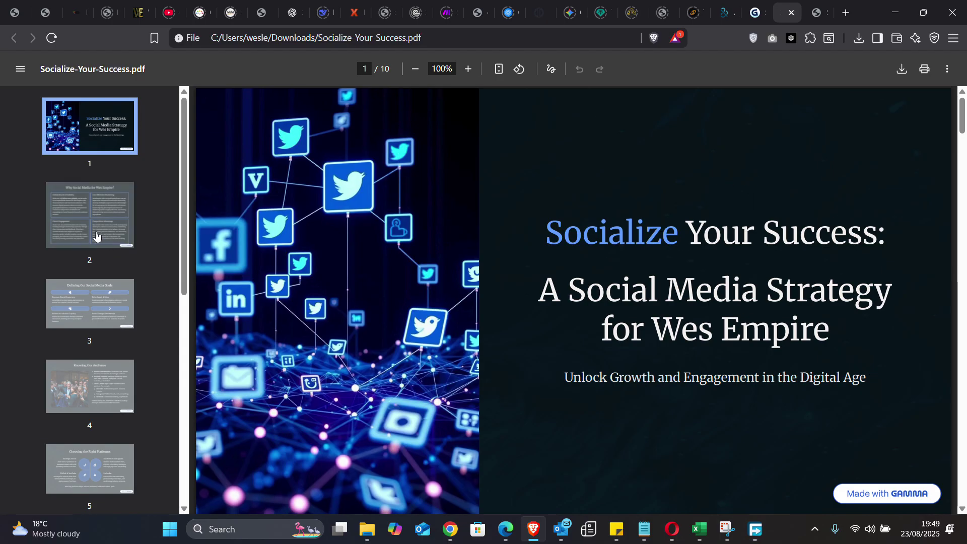
{"action": "left_click", "coordinate": [98, 237]}
{"action": "left_click", "coordinate": [101, 302]}
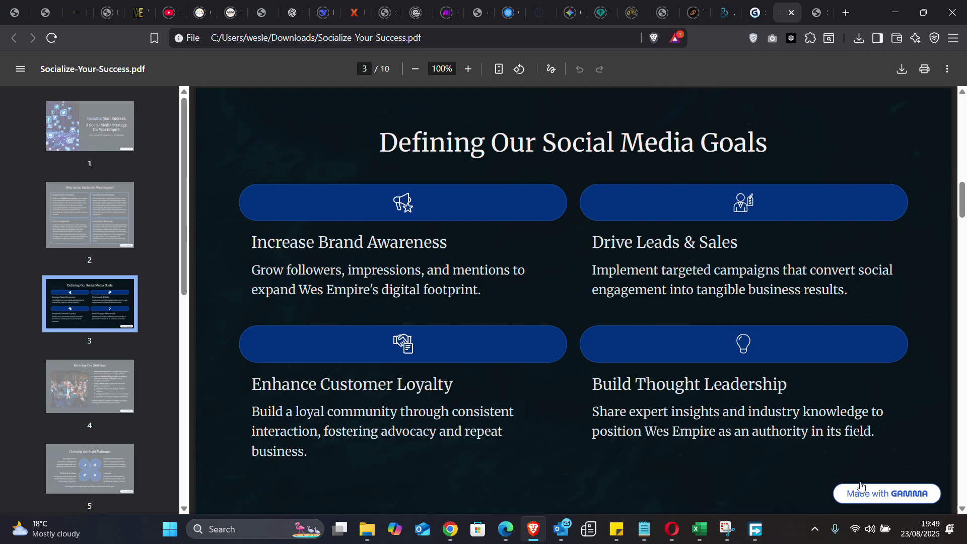
{"action": "scroll", "coordinate": [852, 446], "scroll_direction": "down", "scroll_amount": 8}
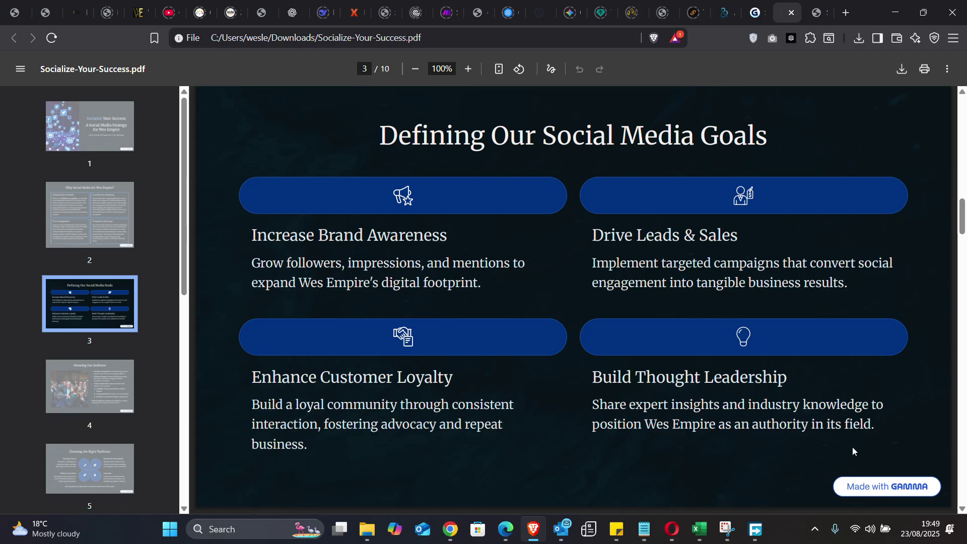
{"action": "scroll", "coordinate": [853, 450], "scroll_direction": "down", "scroll_amount": 10}
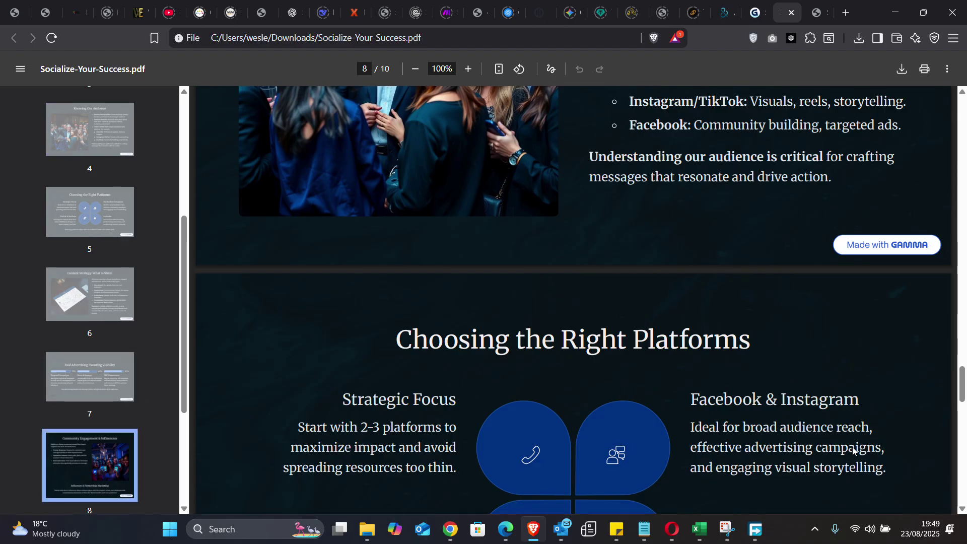
{"action": "scroll", "coordinate": [831, 458], "scroll_direction": "down", "scroll_amount": 5}
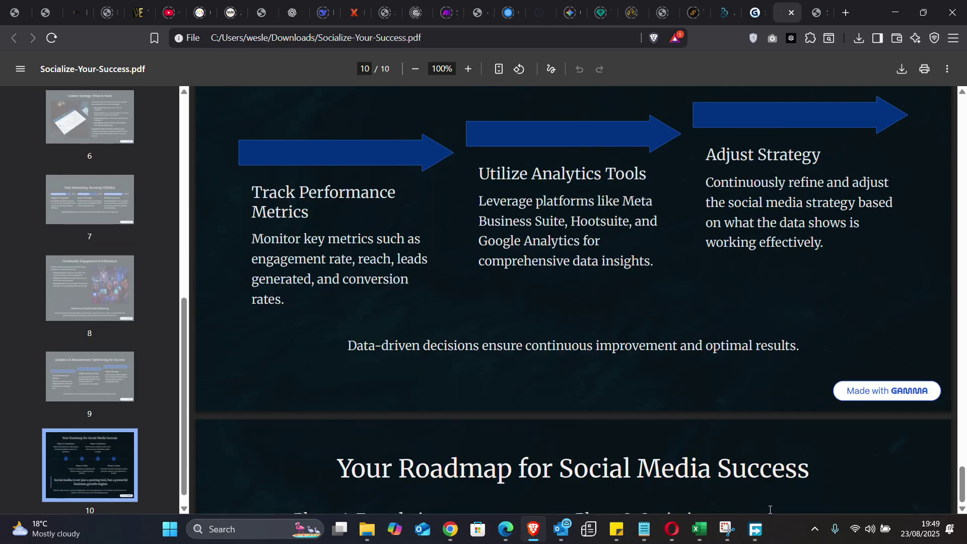
- Open the downloaded Socialize-Your-Success.pptx in PowerPoint for editing and select the title slide's "A Social Media Strategy for Wes Empire" text box
{"action": "left_click", "coordinate": [757, 529]}
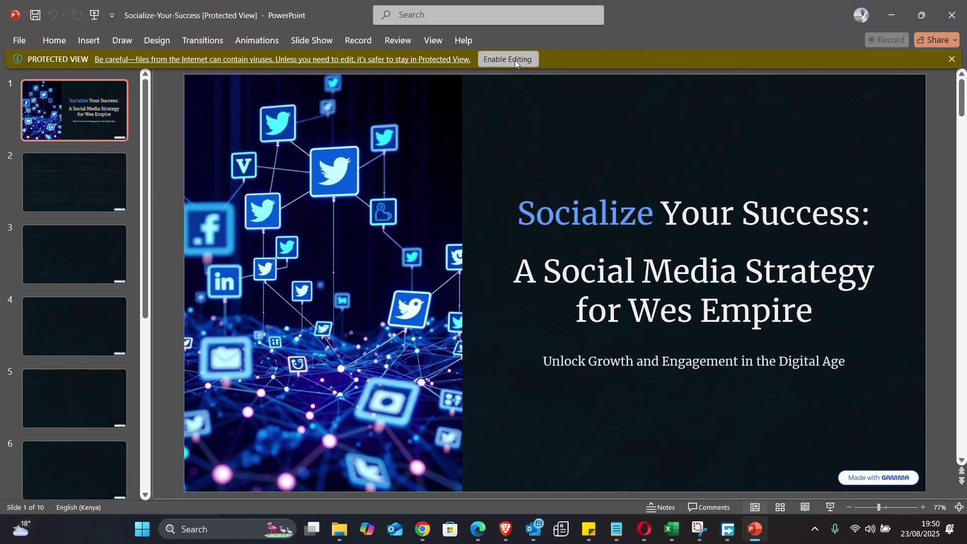
{"action": "left_click", "coordinate": [515, 60]}
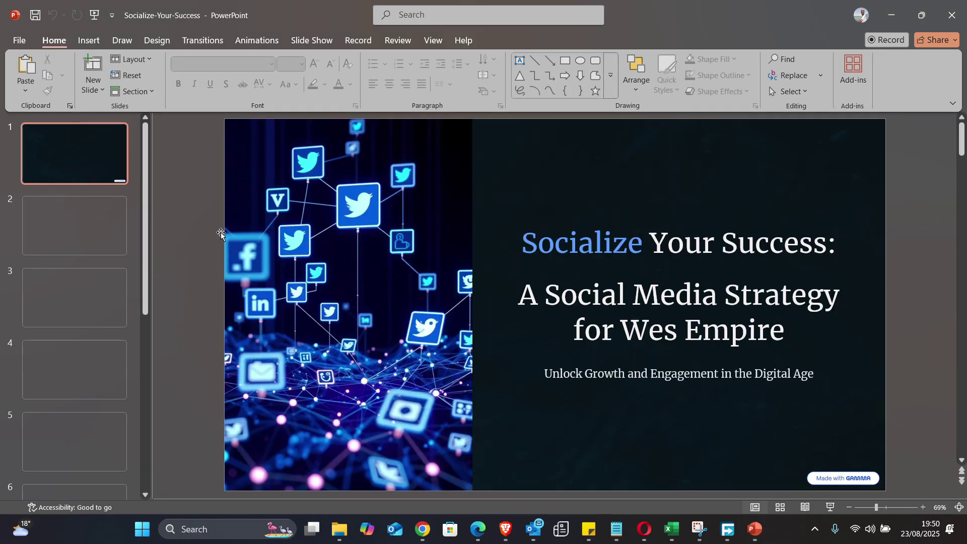
{"action": "left_click", "coordinate": [640, 247]}
{"action": "left_click", "coordinate": [676, 295]}
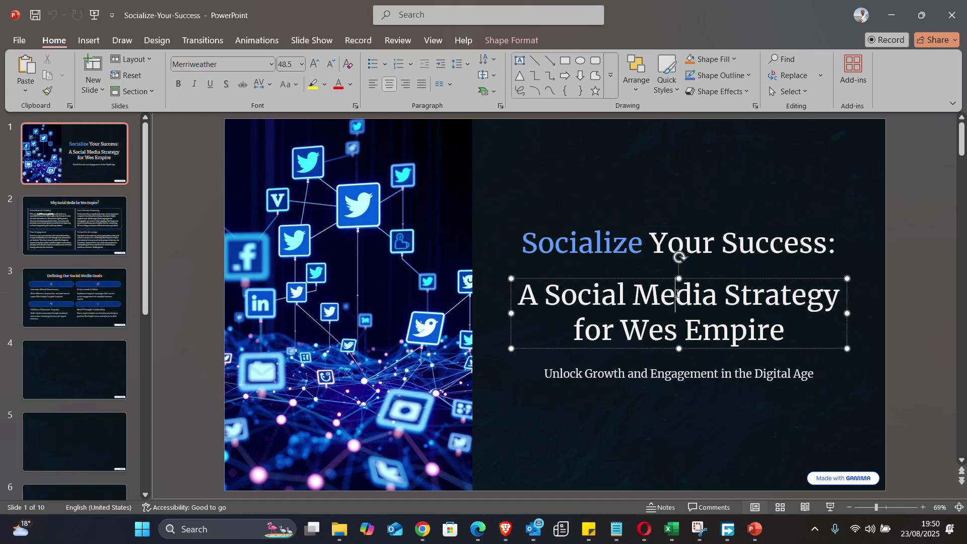